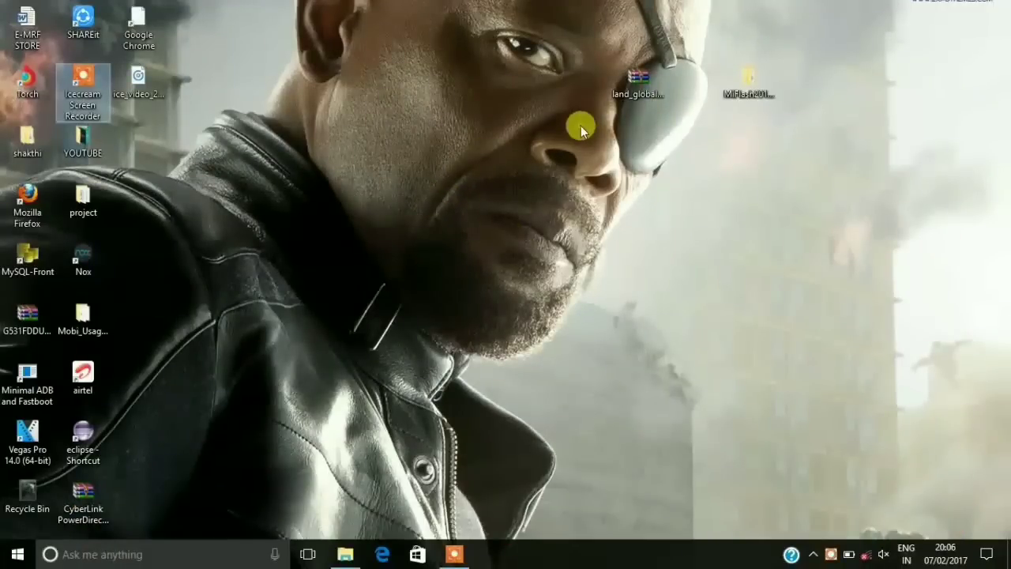
- Launch the MiFlash20160830 Windows Installer package from the nested MiFlash20160830 folder on the desktop
left_click_drag(581, 125, 810, 52)
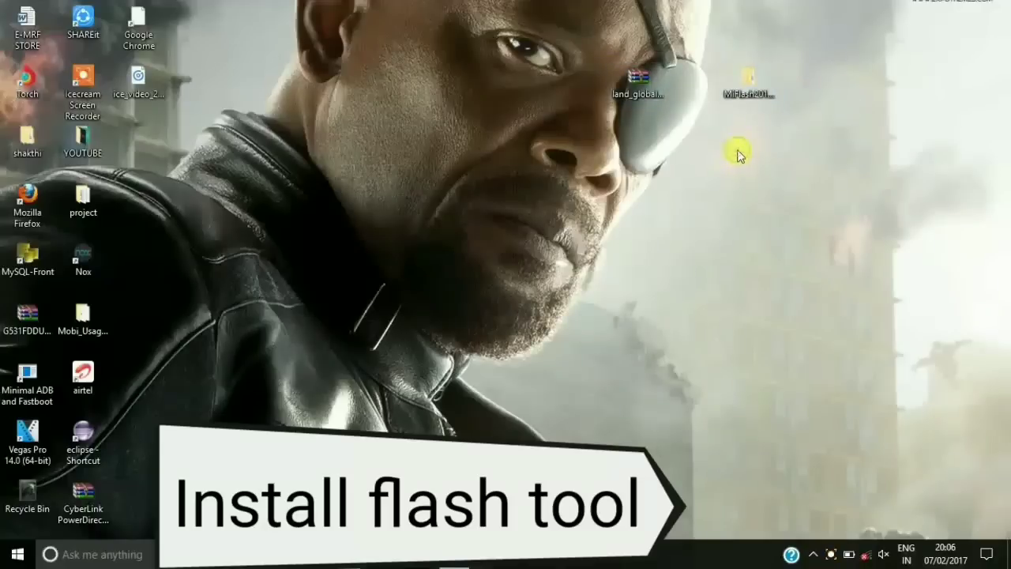
double_click(746, 88)
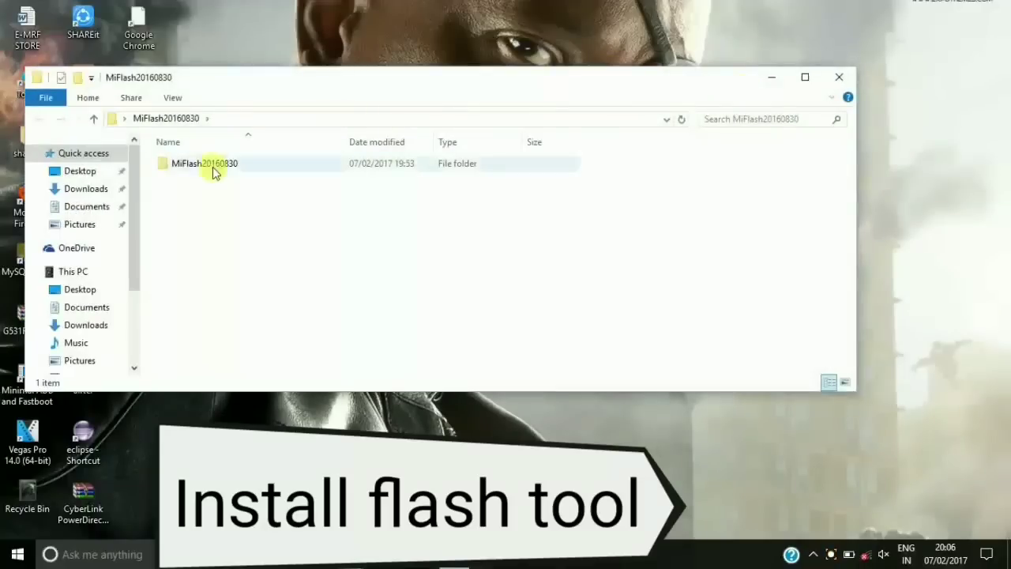
double_click(213, 172)
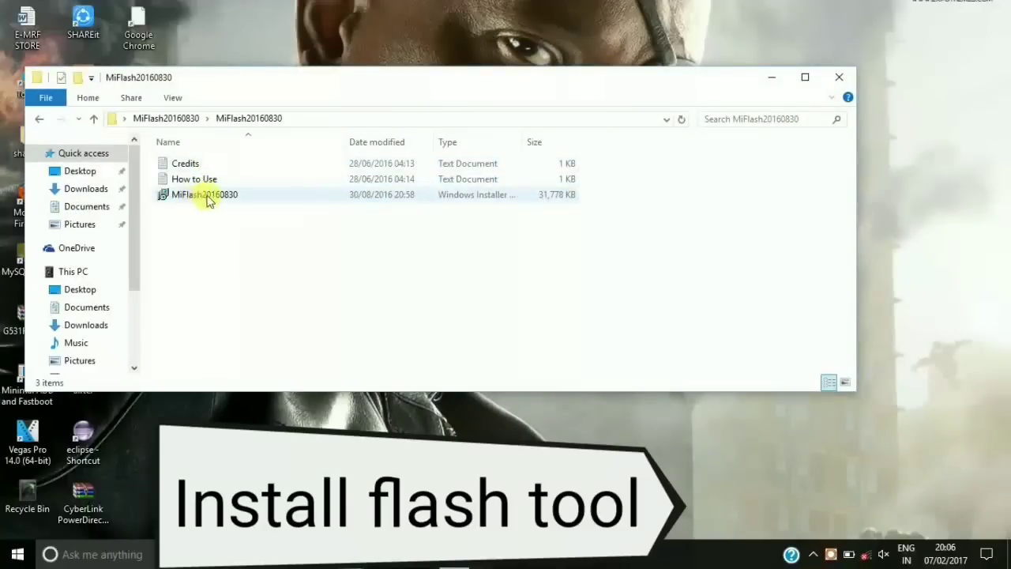
double_click(210, 197)
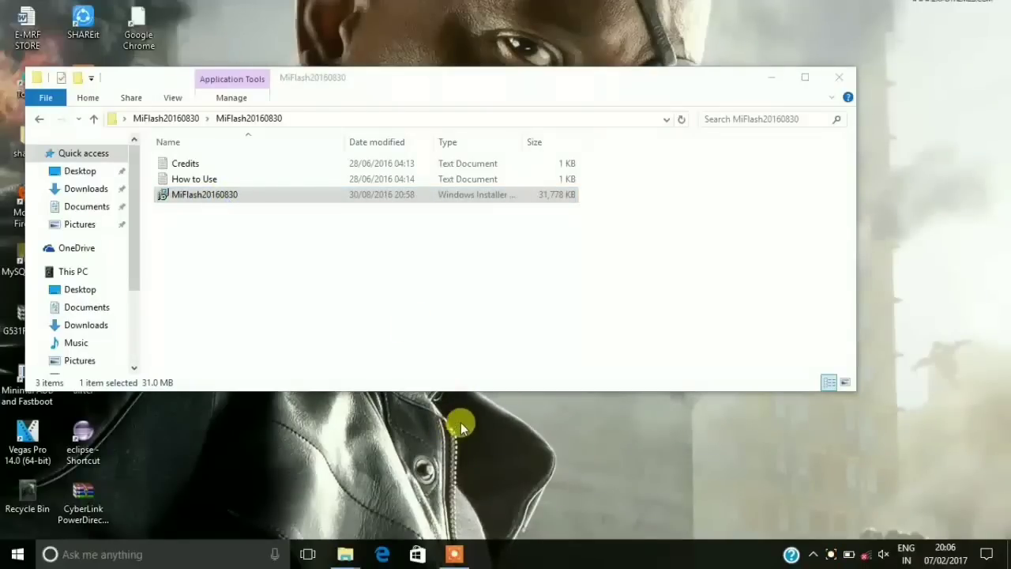
left_click(260, 195)
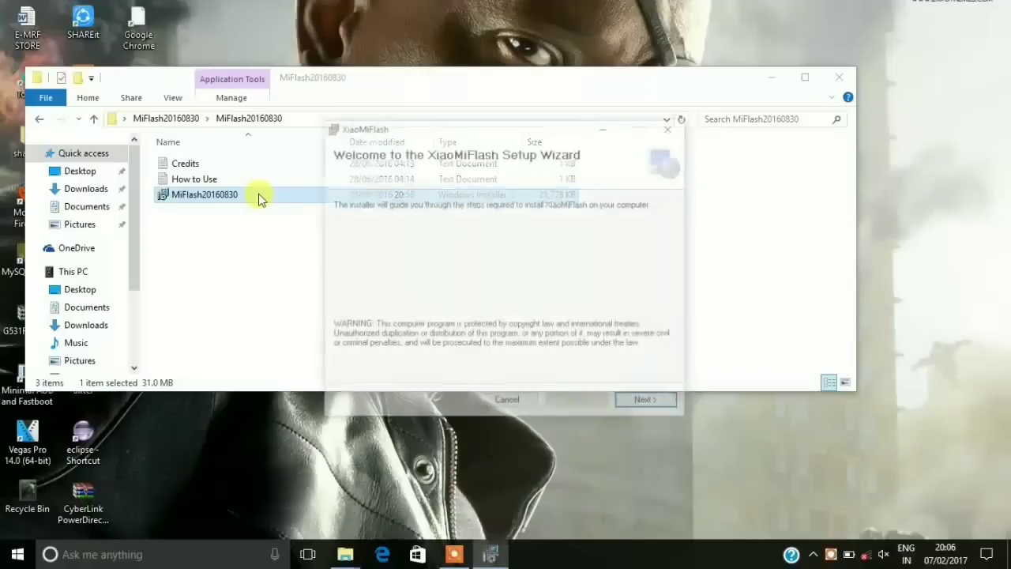
- Install XiaoMiFlash for everyone in C:\XiaoMi\XiaoMiFlash\, allow the unverified driver software, and close the installer and its folder window
left_click(623, 404)
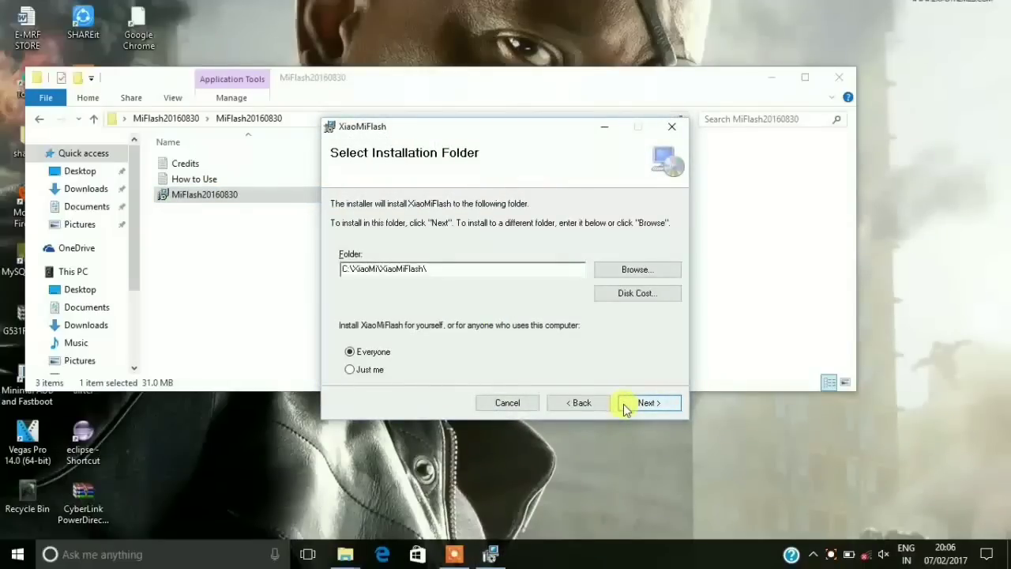
left_click(623, 404)
left_click(624, 403)
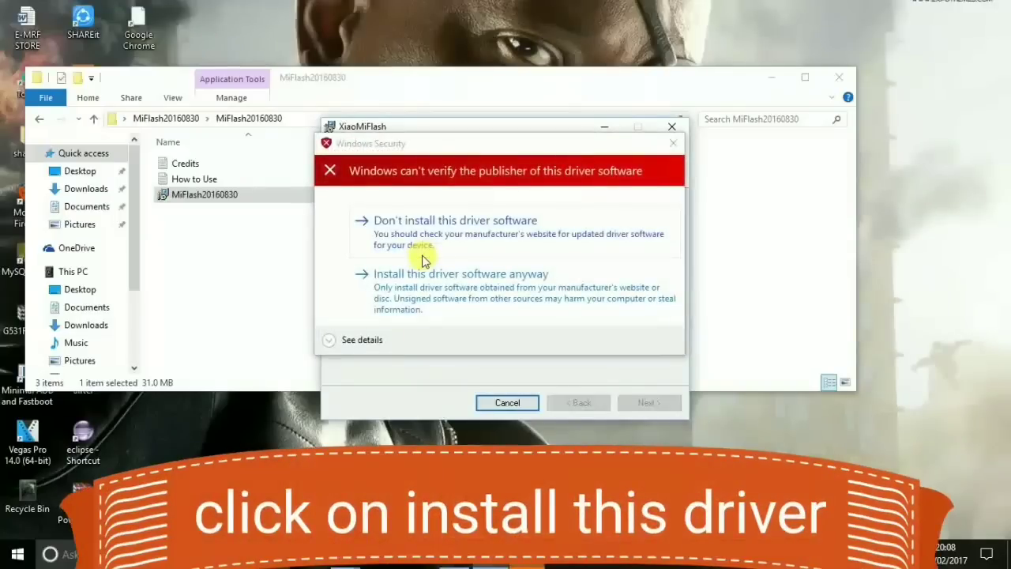
left_click(523, 276)
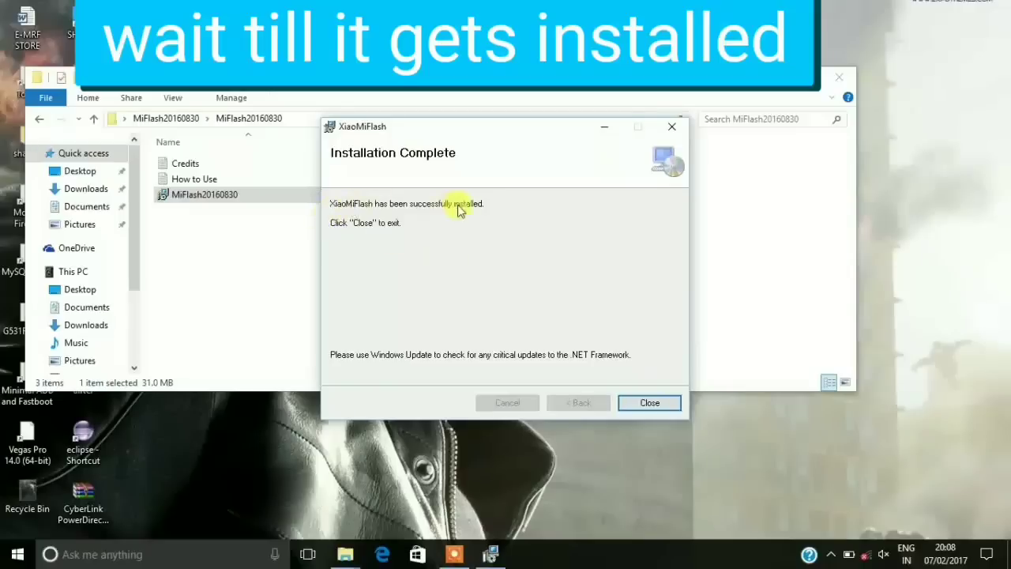
left_click(659, 402)
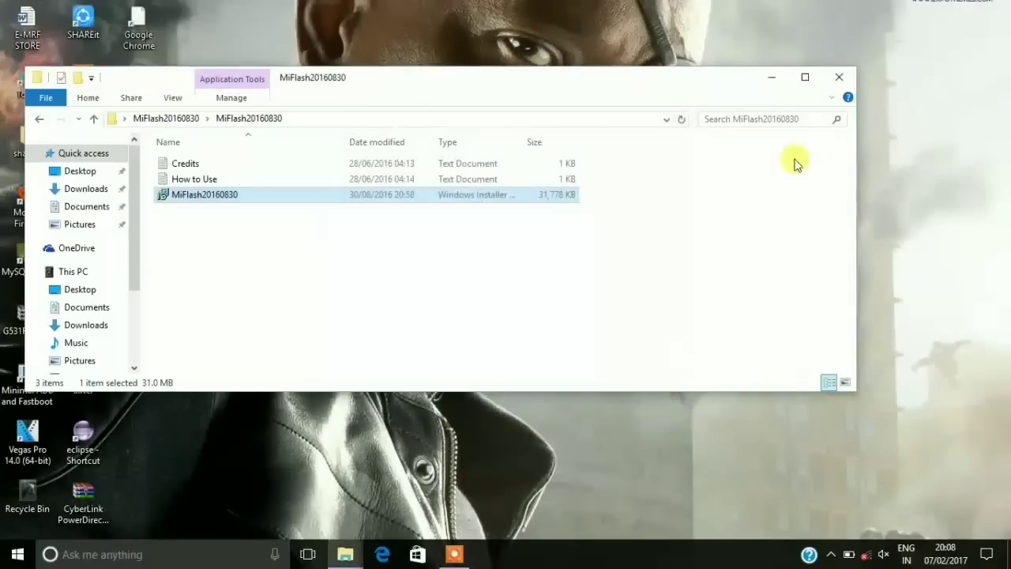
left_click(850, 75)
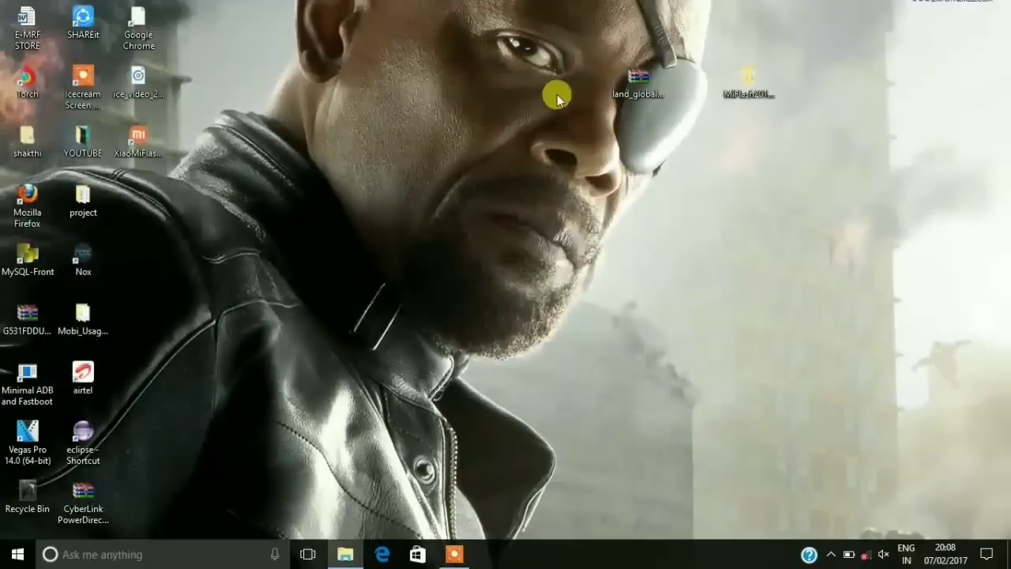
right_click(627, 93)
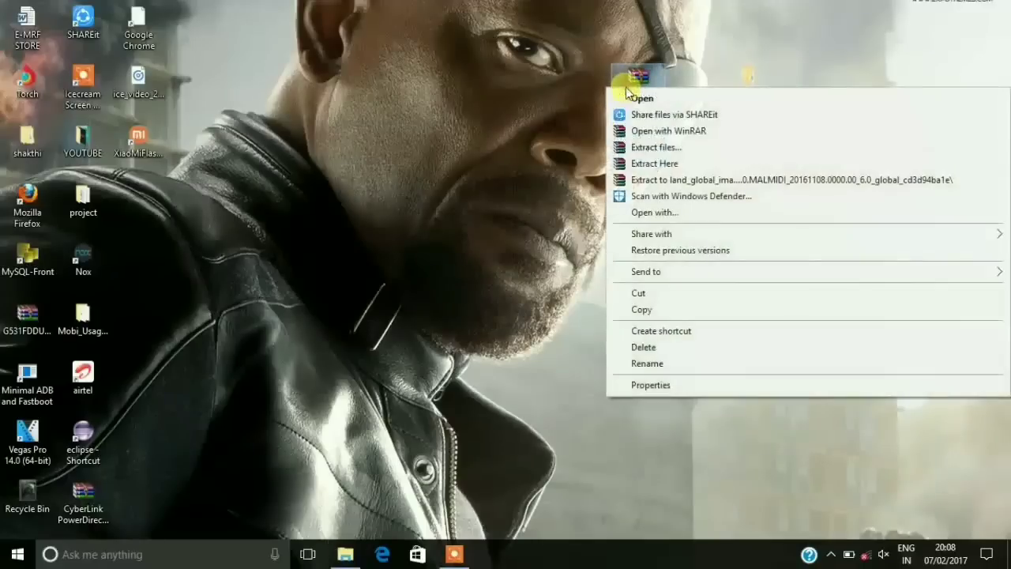
left_click(651, 147)
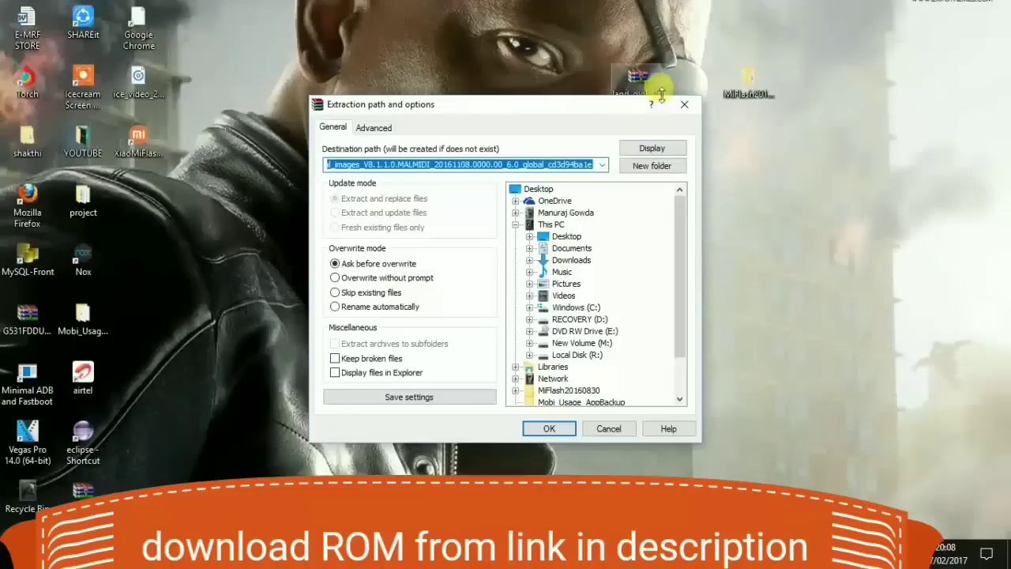
left_click(685, 103)
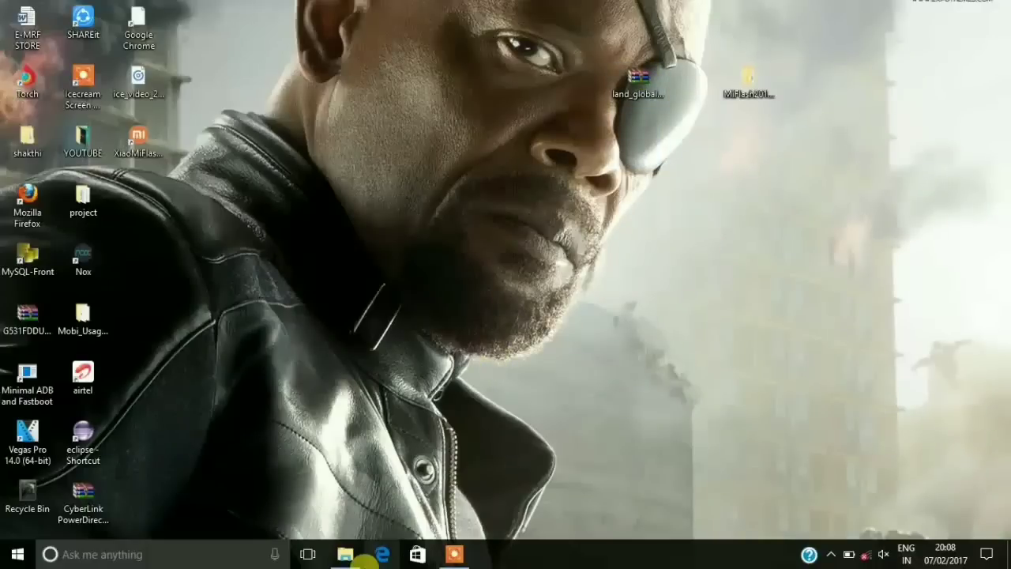
- Close the r3s folder window and extract the land_global_images_V8.1.1.0.MALMIDI archive on the desktop into its own folder there
mouse_move(346, 554)
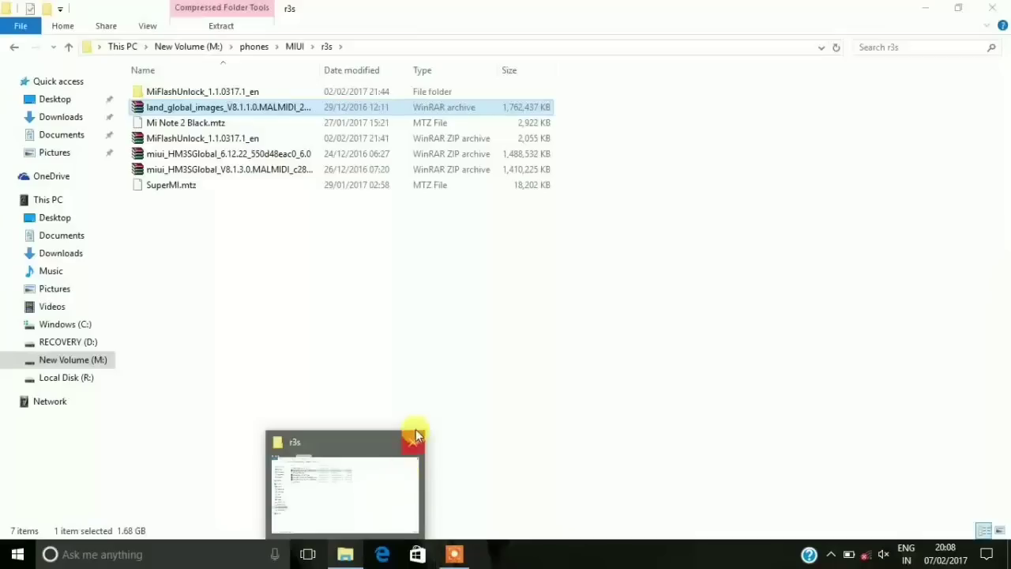
left_click(416, 433)
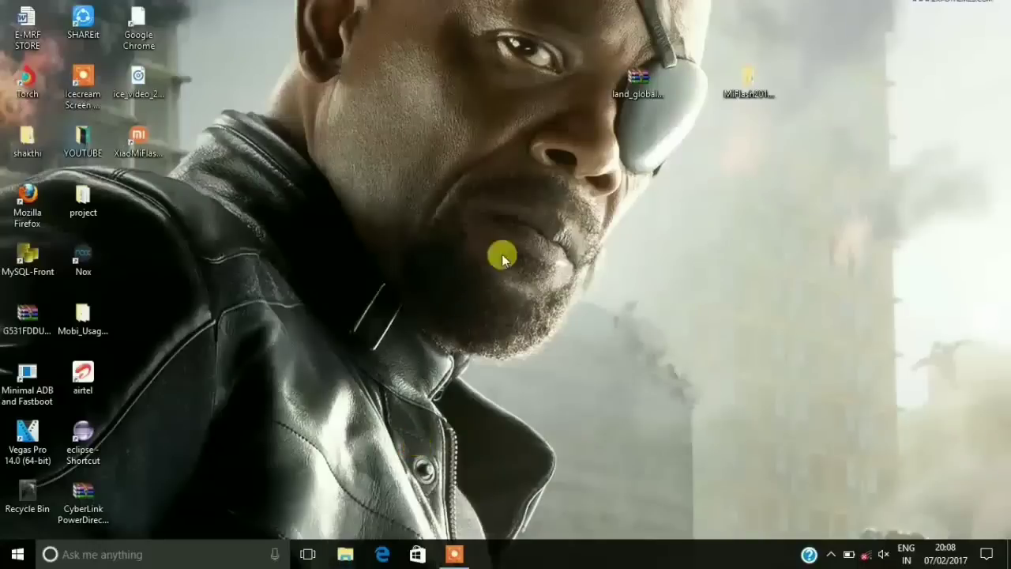
right_click(639, 92)
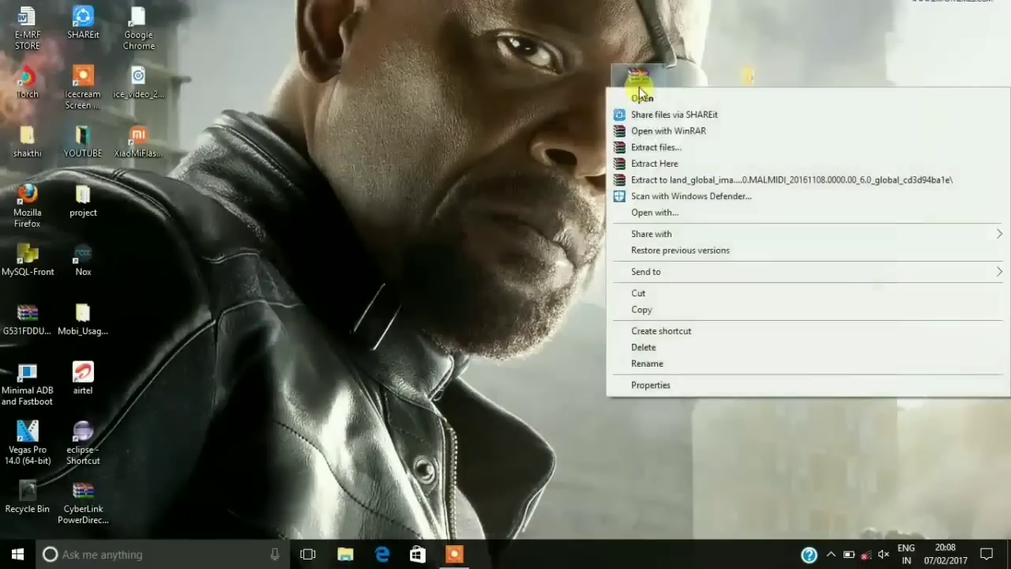
left_click(653, 147)
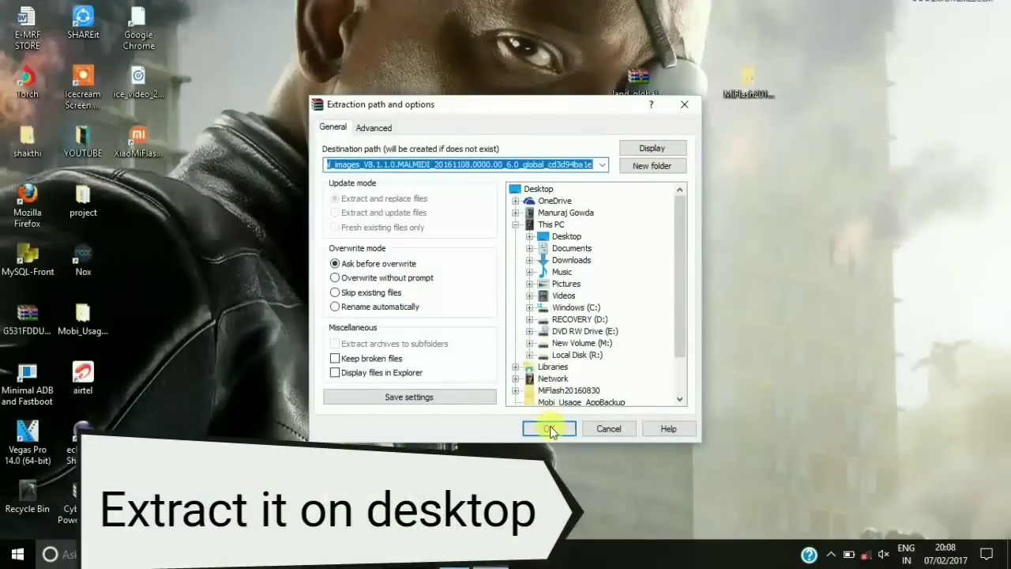
left_click(550, 429)
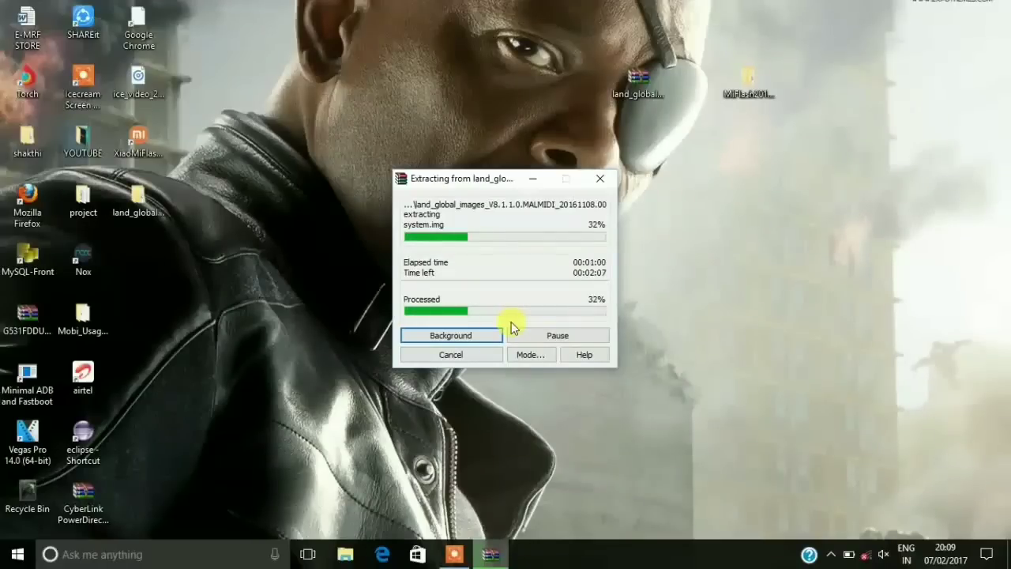
mouse_move(465, 561)
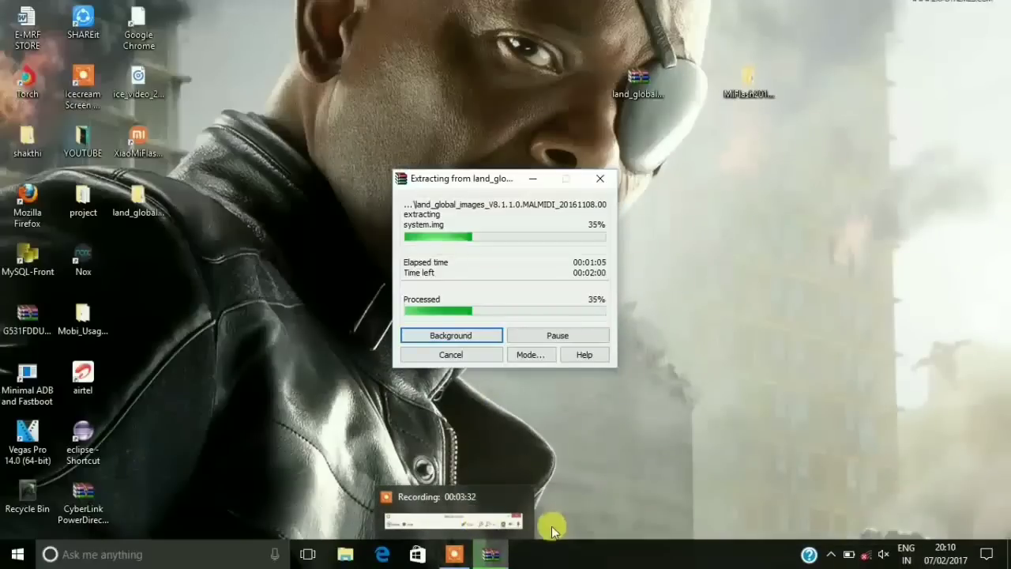
mouse_move(532, 526)
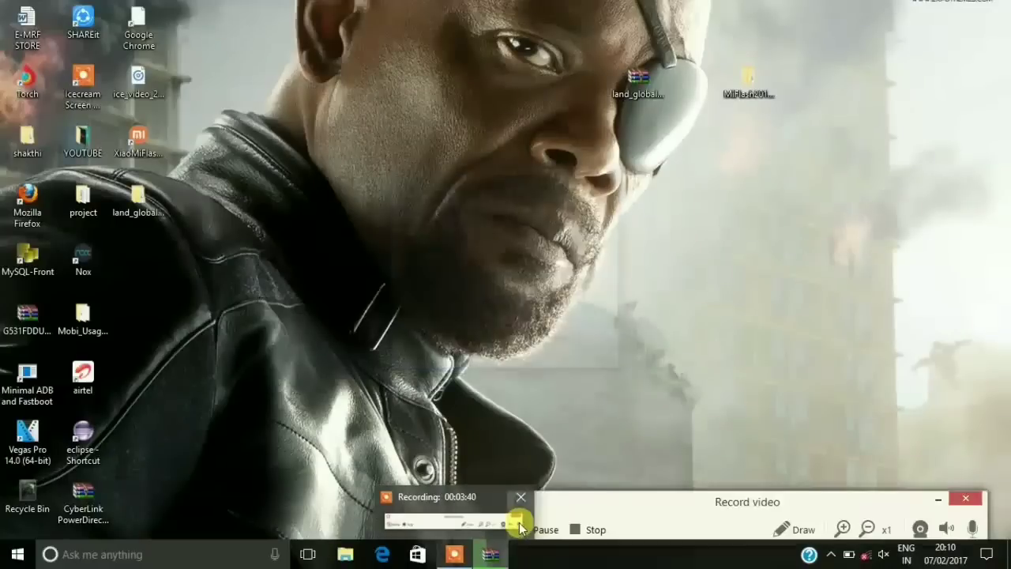
left_click(520, 525)
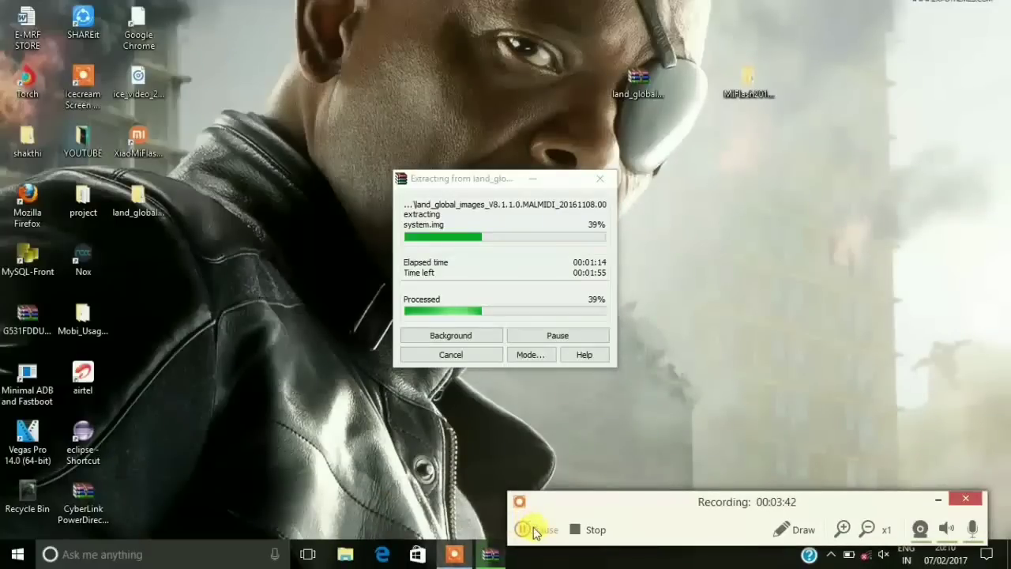
left_click(534, 532)
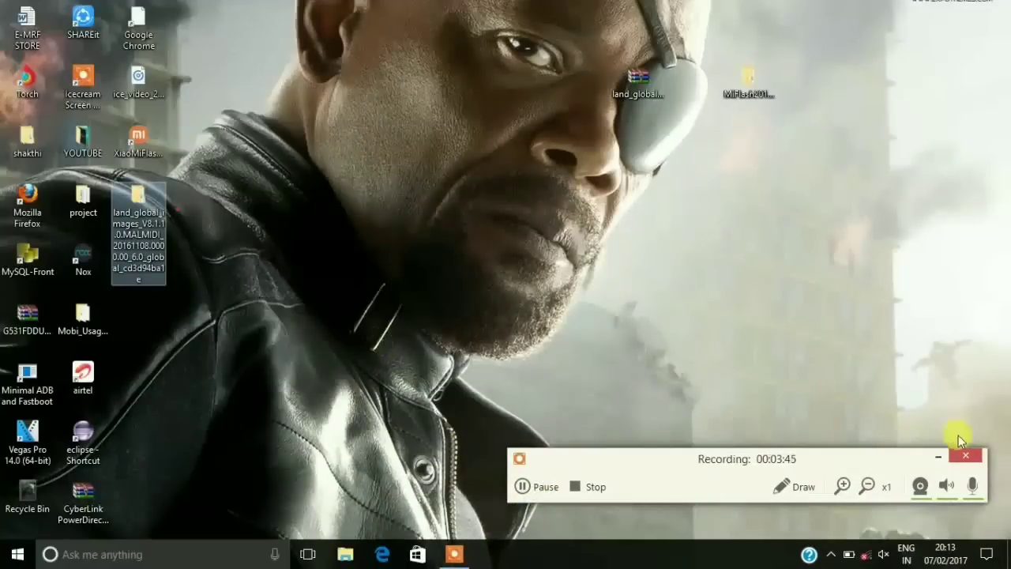
left_click(938, 457)
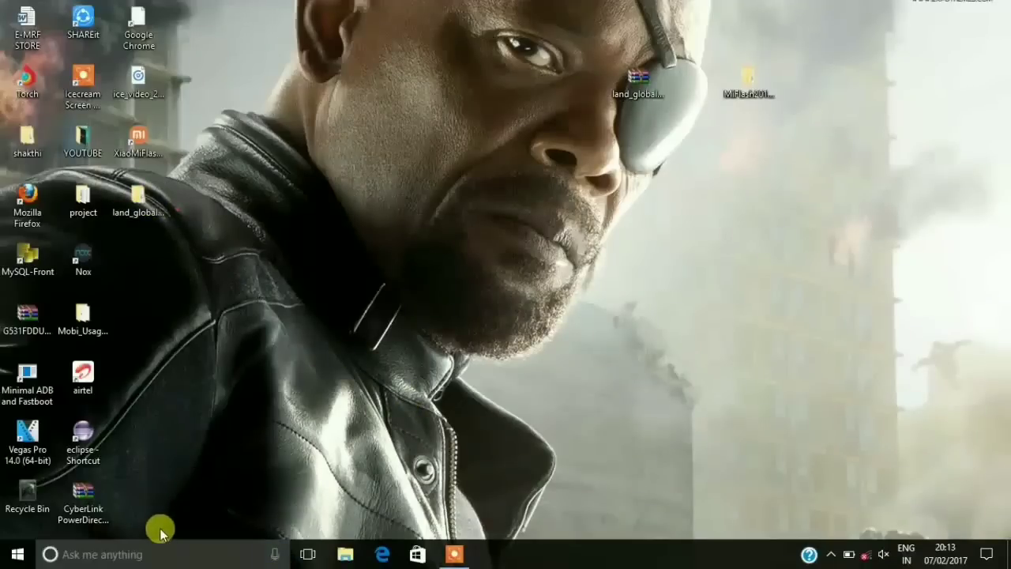
- Launch the newly installed XiaoMiFlash.exe flashing tool
left_click(31, 558)
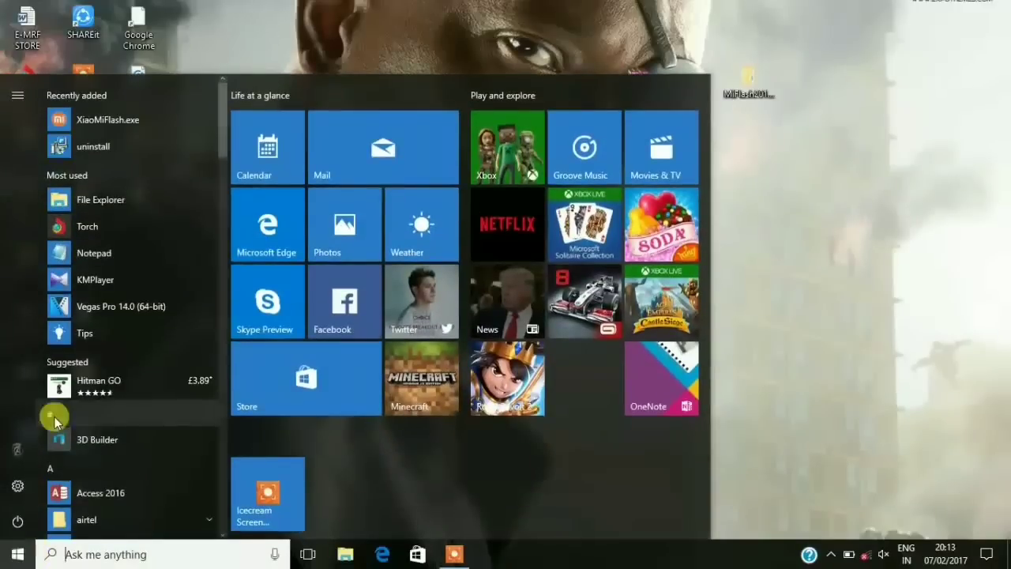
left_click(135, 117)
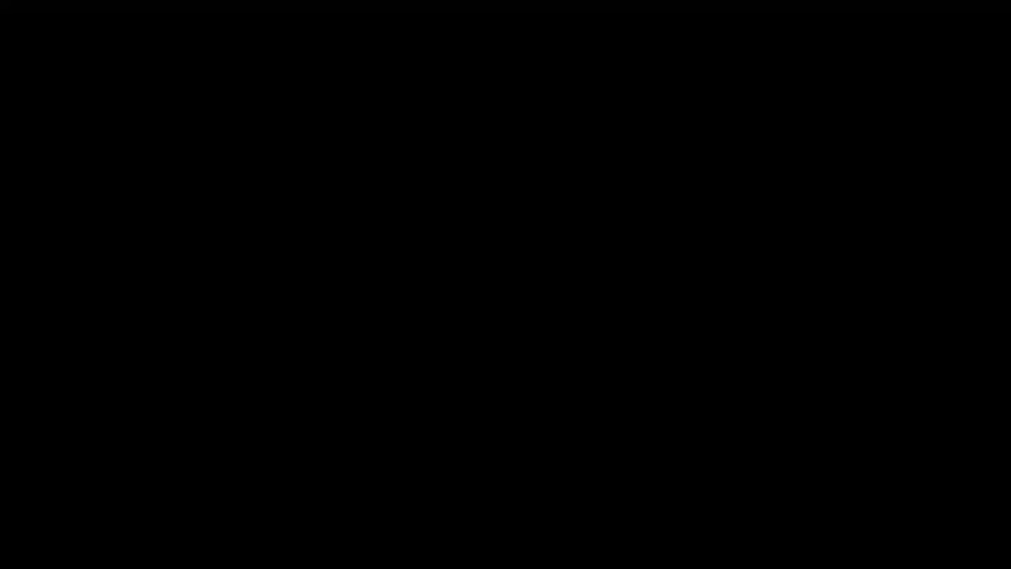
left_click(463, 387)
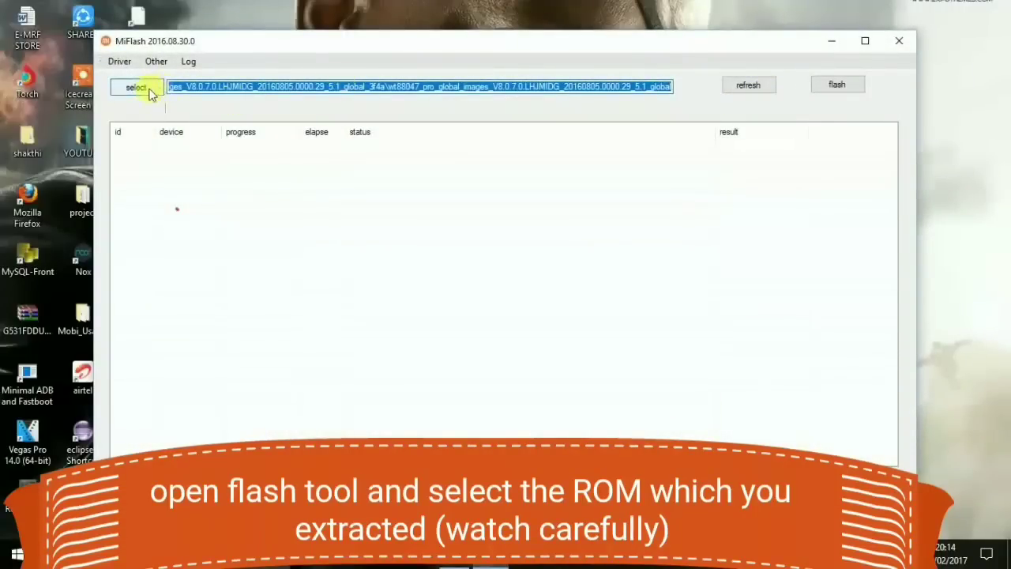
- Select the inner land_global_images_V8.1.1.0.MALMIDI_20161108.0000.00_6.0_global folder from the extracted desktop folder as the ROM and set the flash mode to clean all
left_click(151, 90)
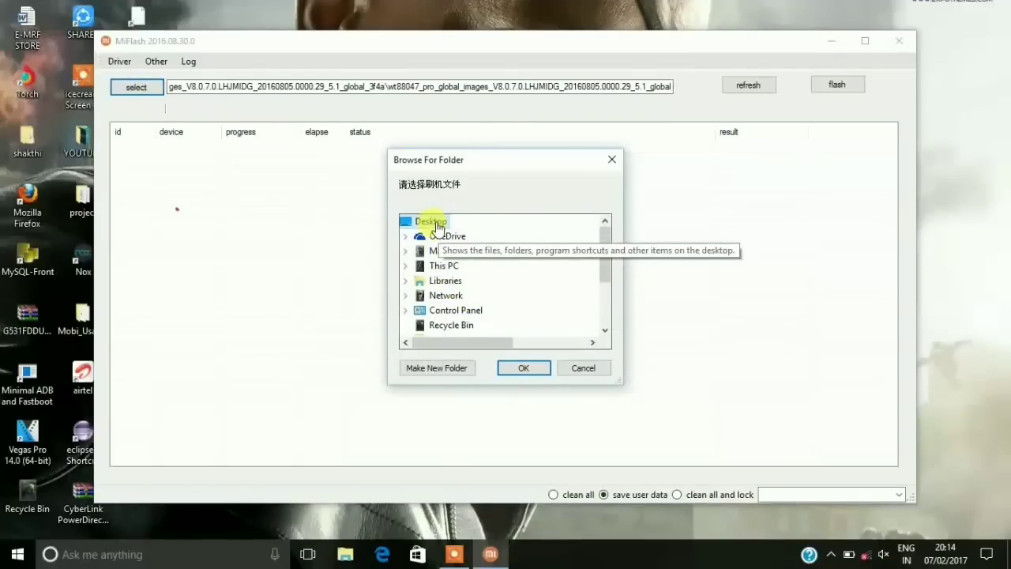
left_click_drag(604, 254, 610, 299)
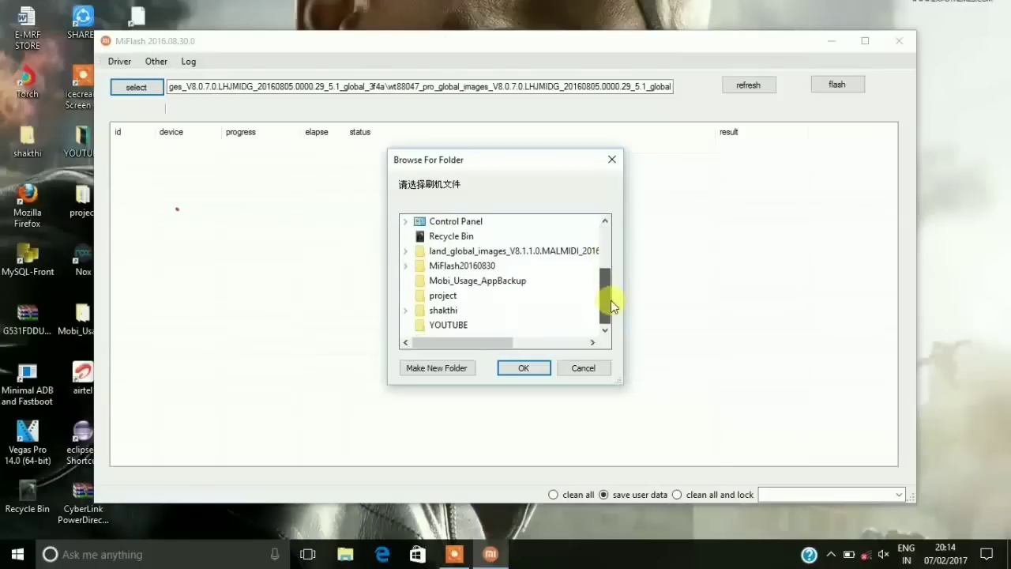
left_click(536, 252)
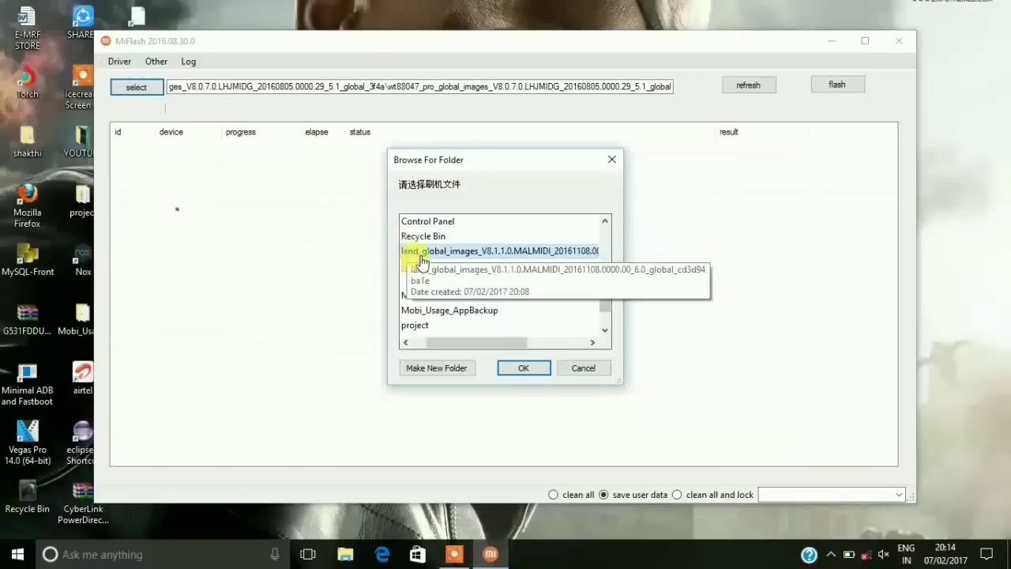
left_click(437, 267)
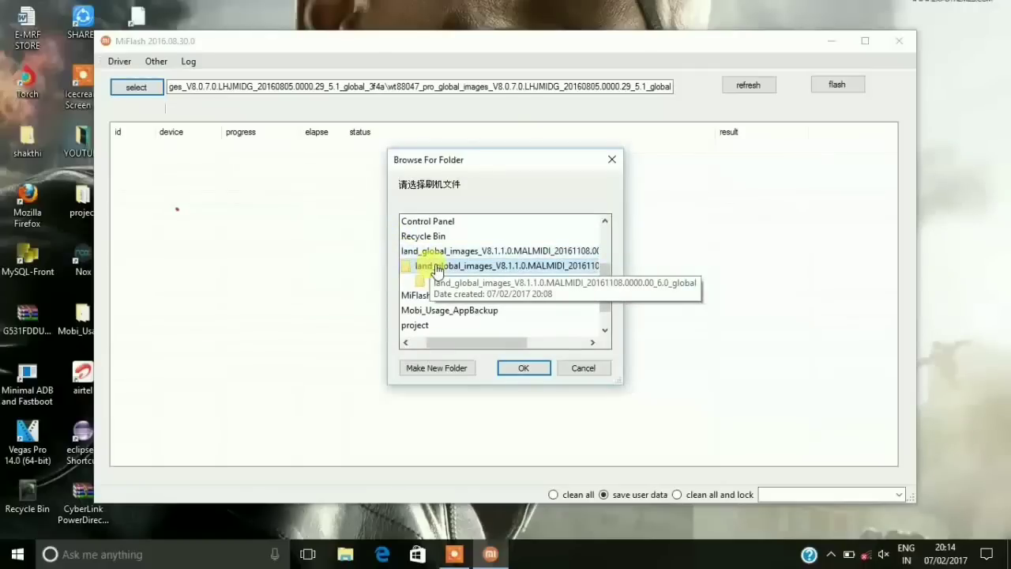
left_click(519, 368)
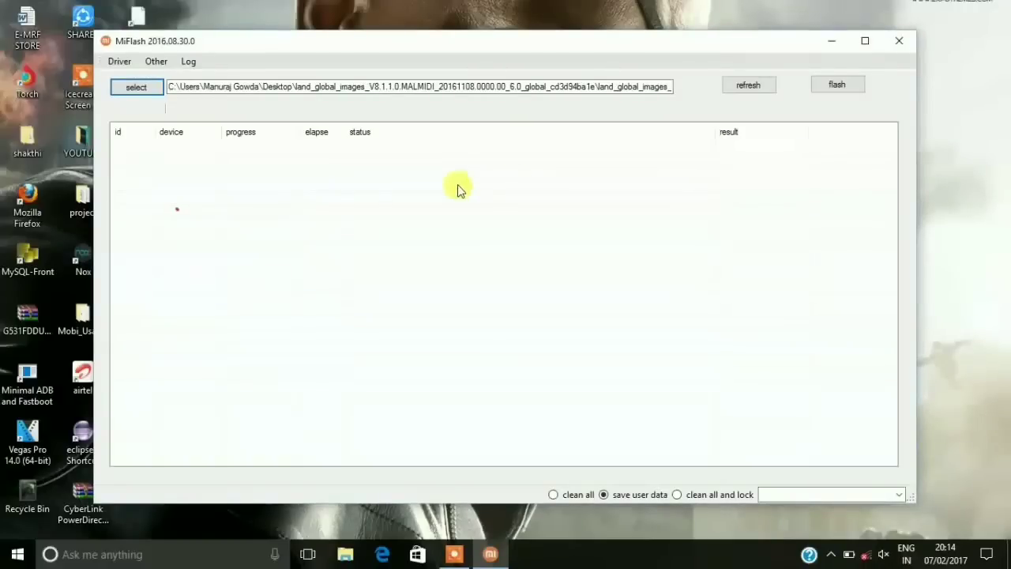
left_click(553, 494)
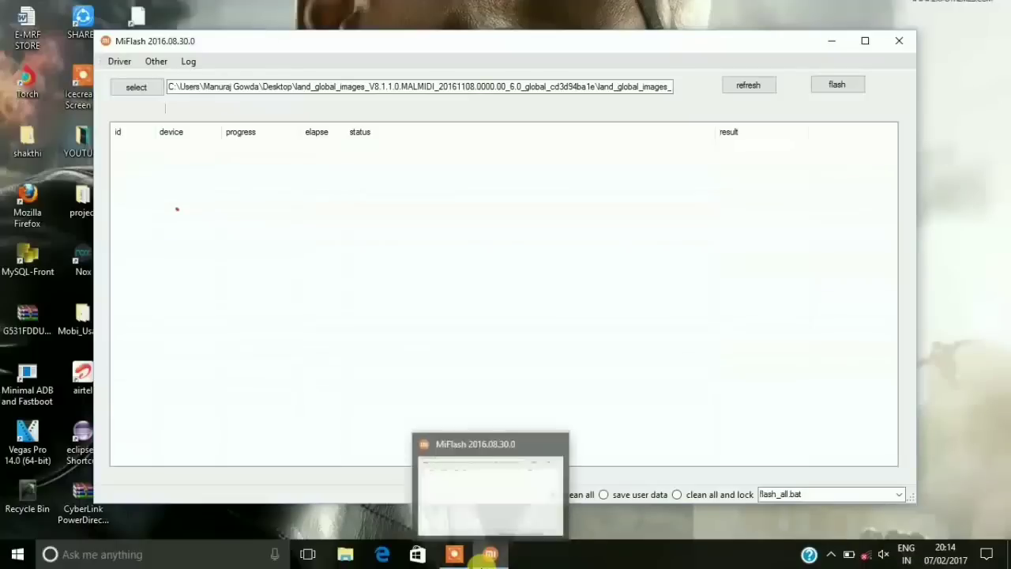
mouse_move(462, 559)
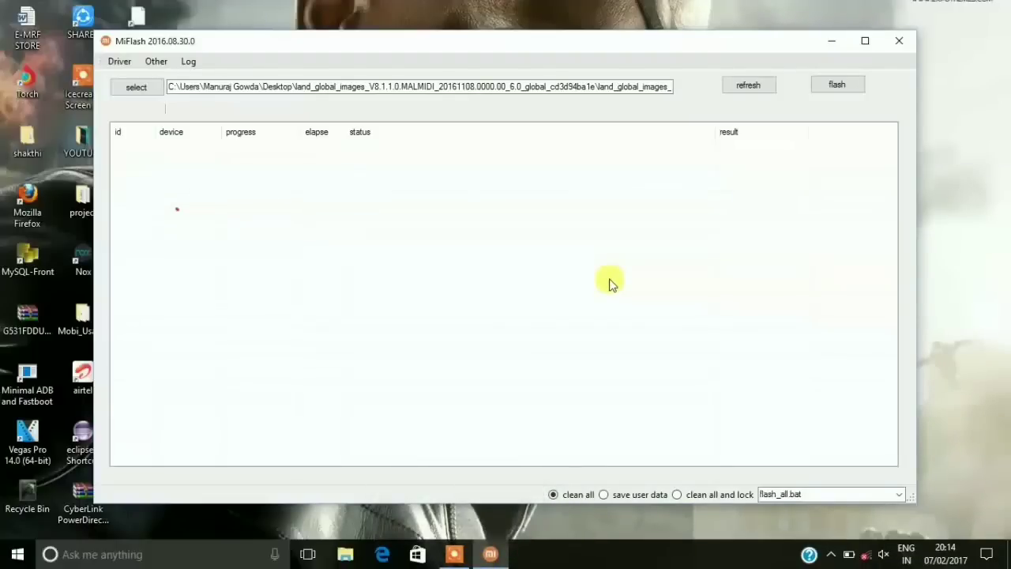
mouse_move(433, 534)
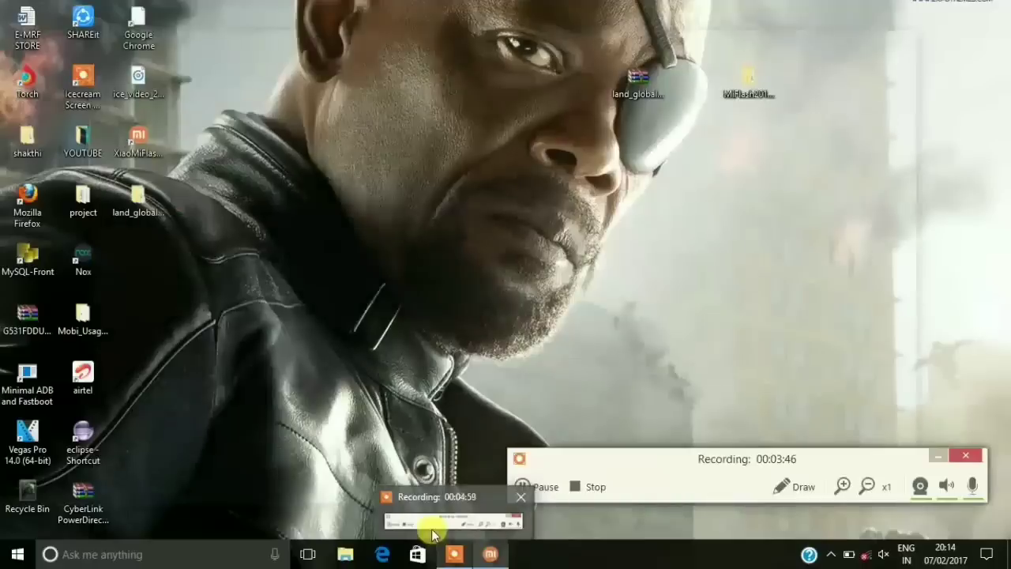
left_click(939, 460)
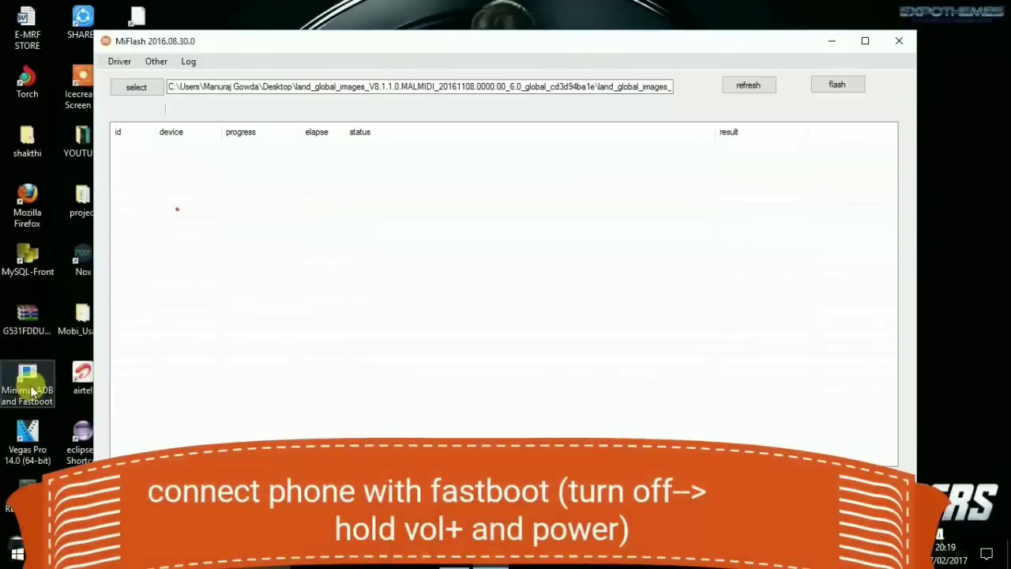
- Open the Minimal ADB and Fastboot command prompt and check for the connected phone with fastboot devices
double_click(32, 391)
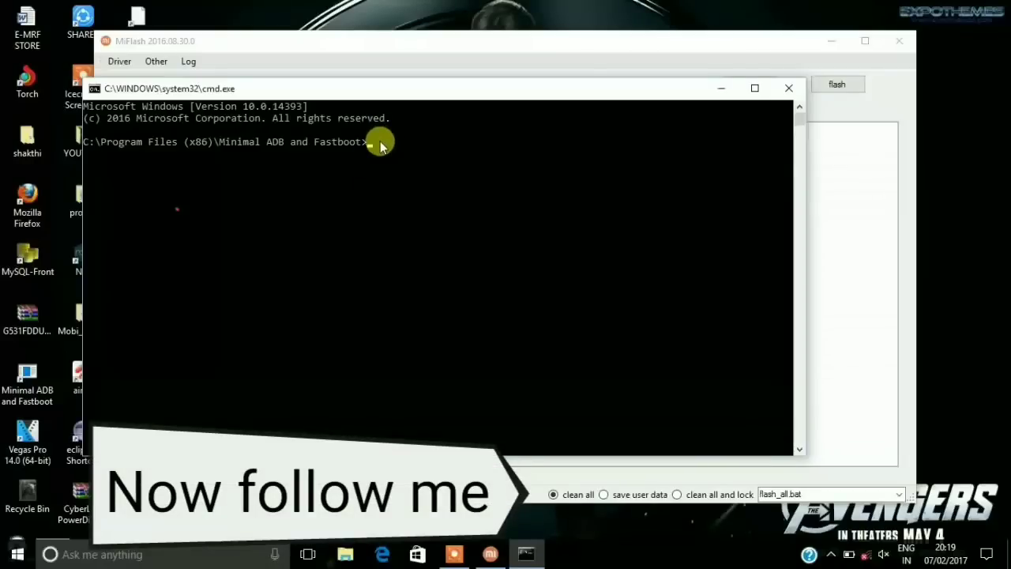
type("fastb")
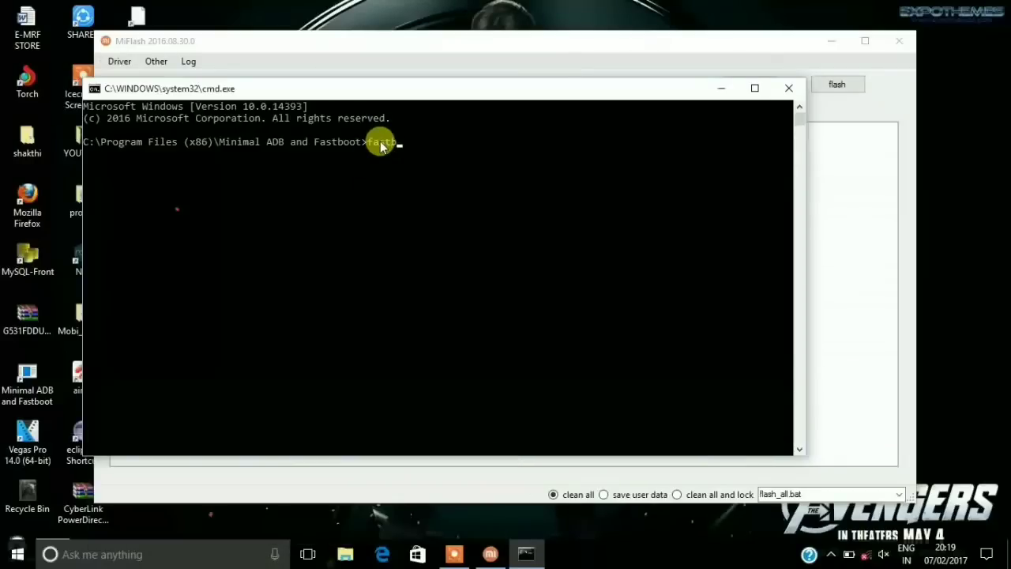
type("oot deev")
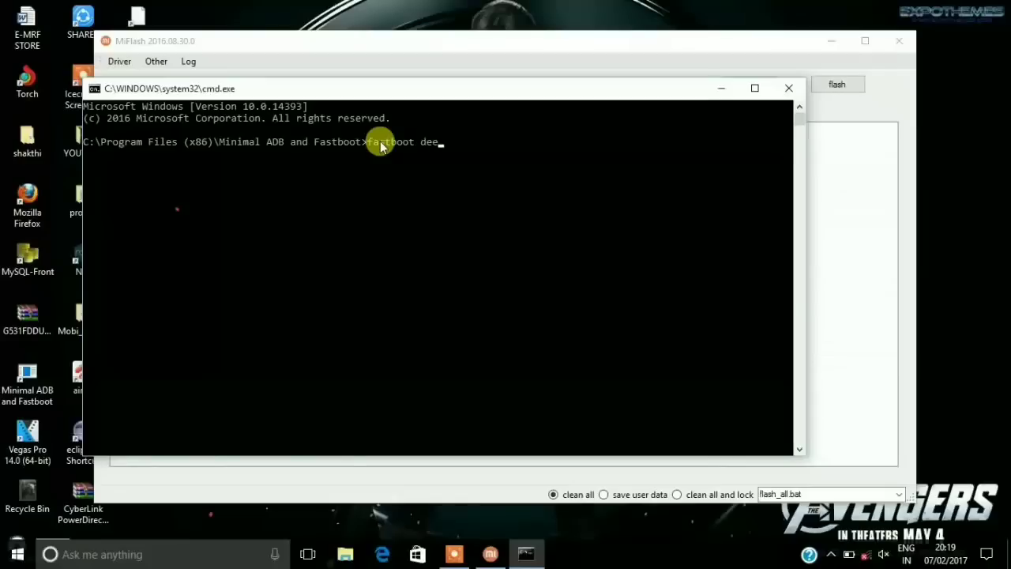
type("ices")
key("Return")
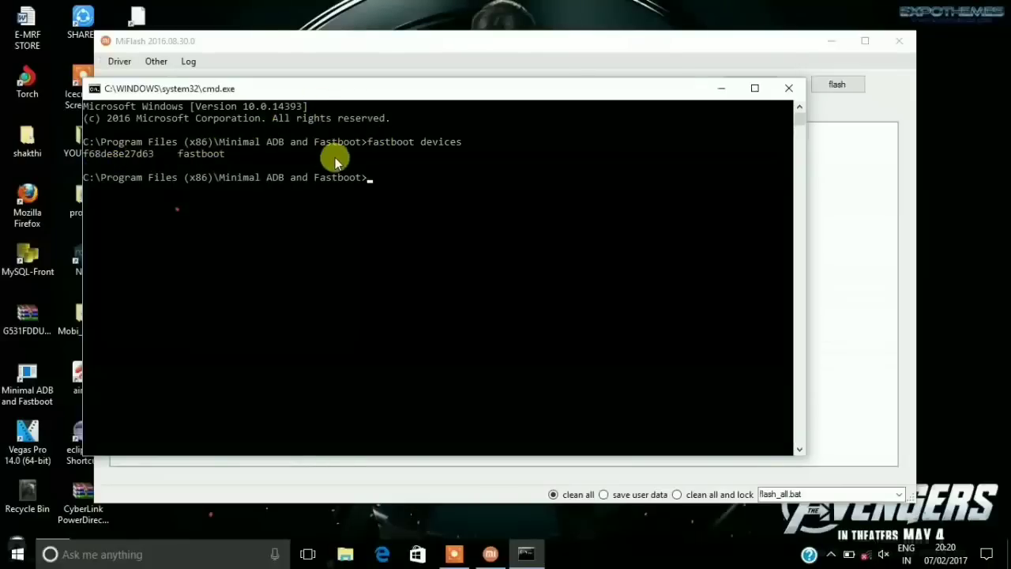
- Put the phone into download mode by running fastboot oem edl, and minimize the command prompt
left_click(377, 181)
type("fastboot oem edl")
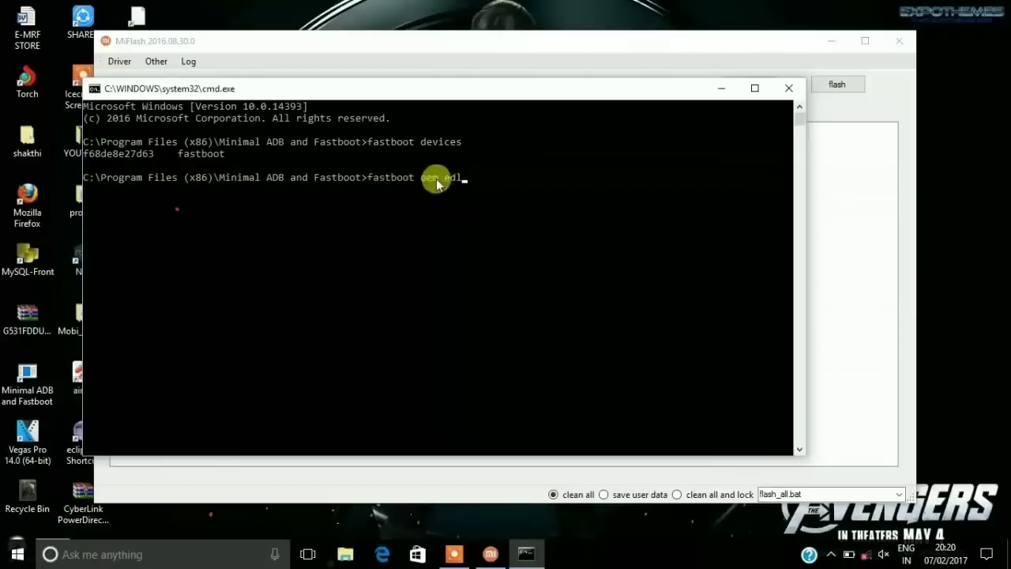
key("Return")
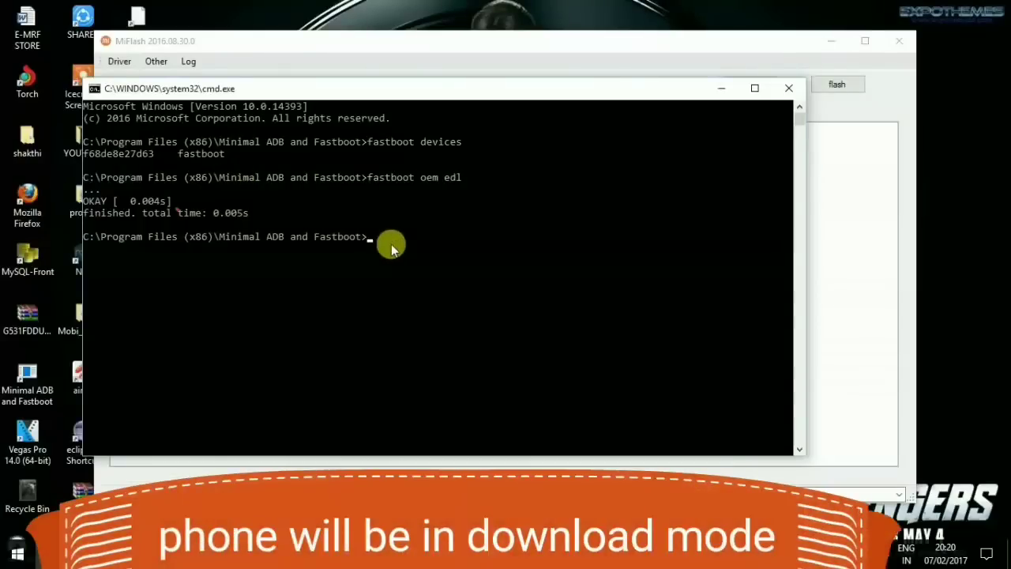
left_click(721, 90)
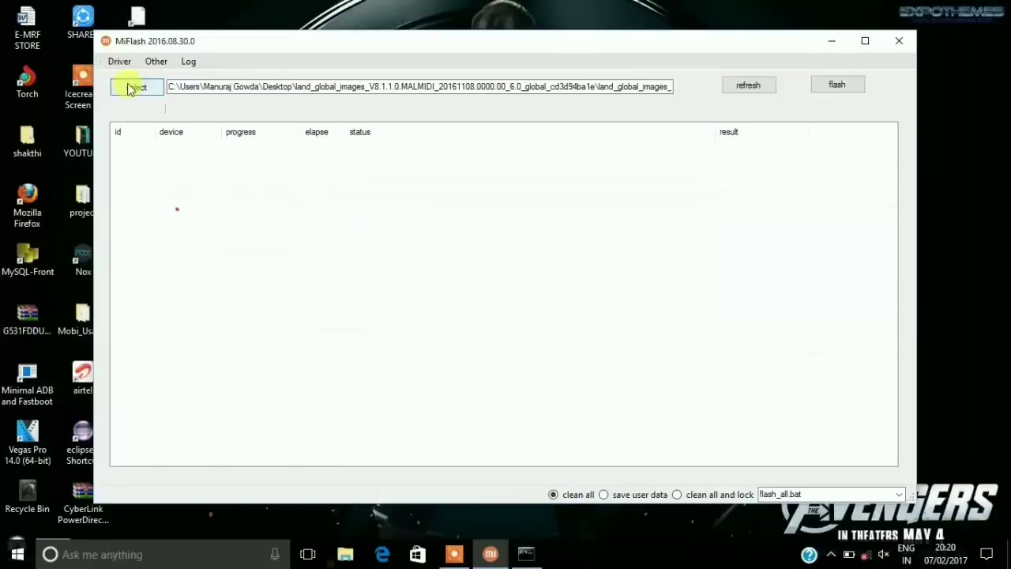
- Try twice to refresh the MiFlash device list, dismissing the message each time
left_click(747, 85)
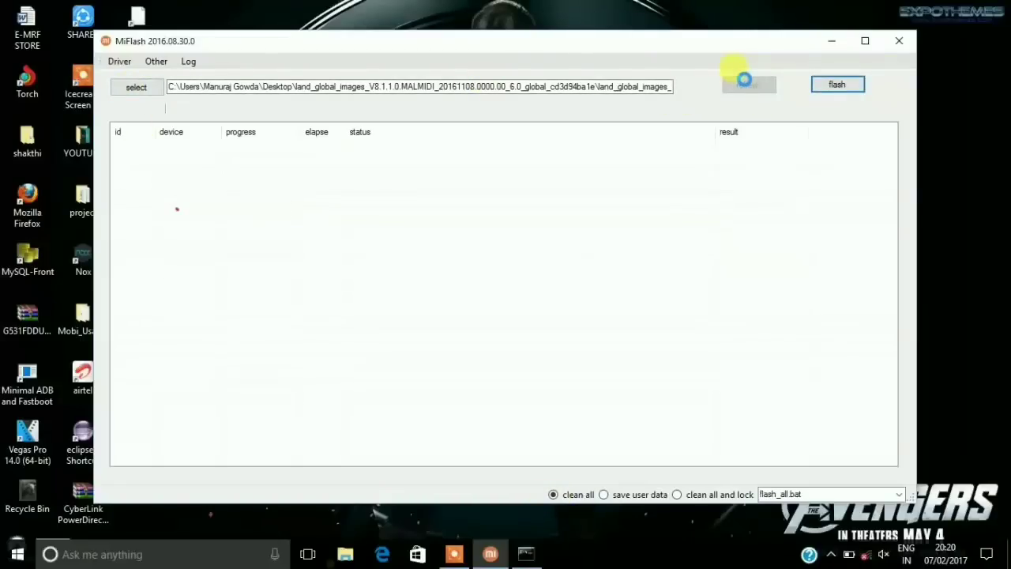
left_click(530, 323)
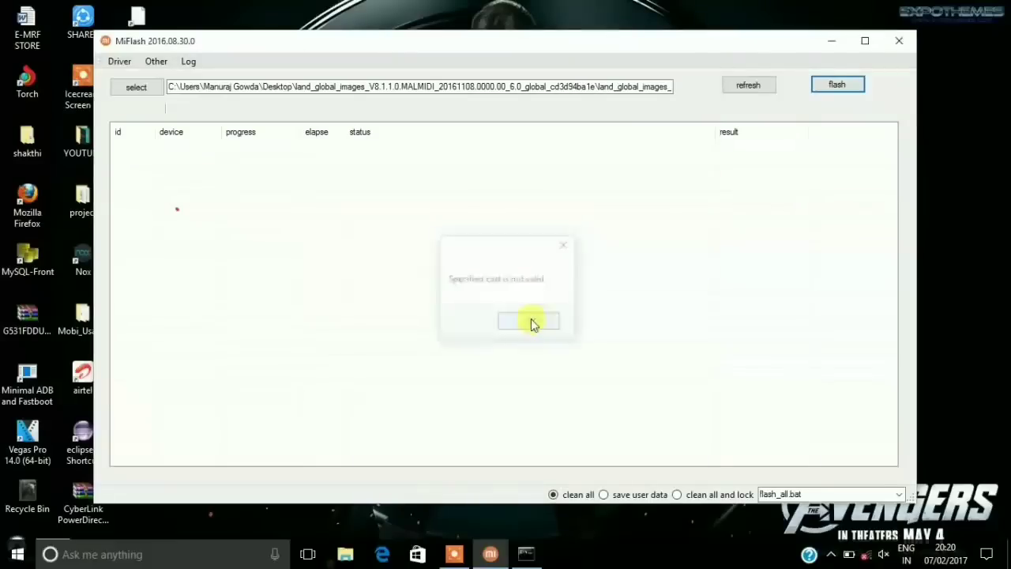
left_click(755, 84)
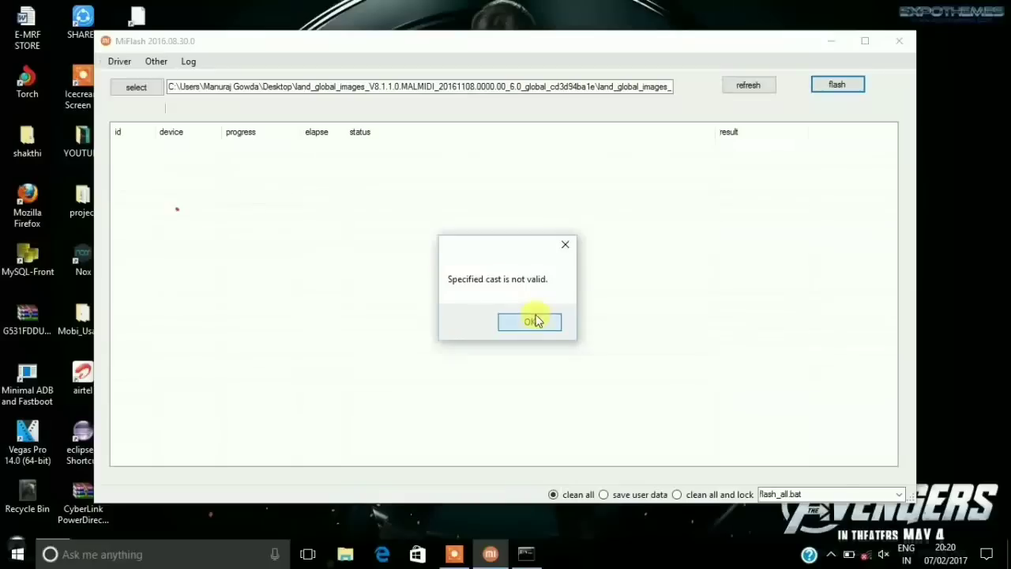
left_click(530, 321)
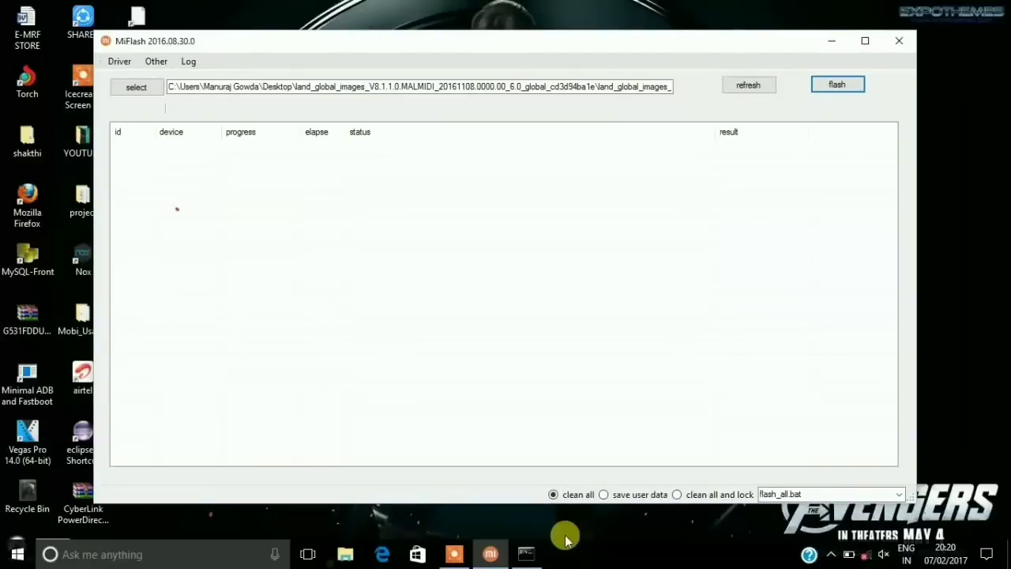
mouse_move(453, 552)
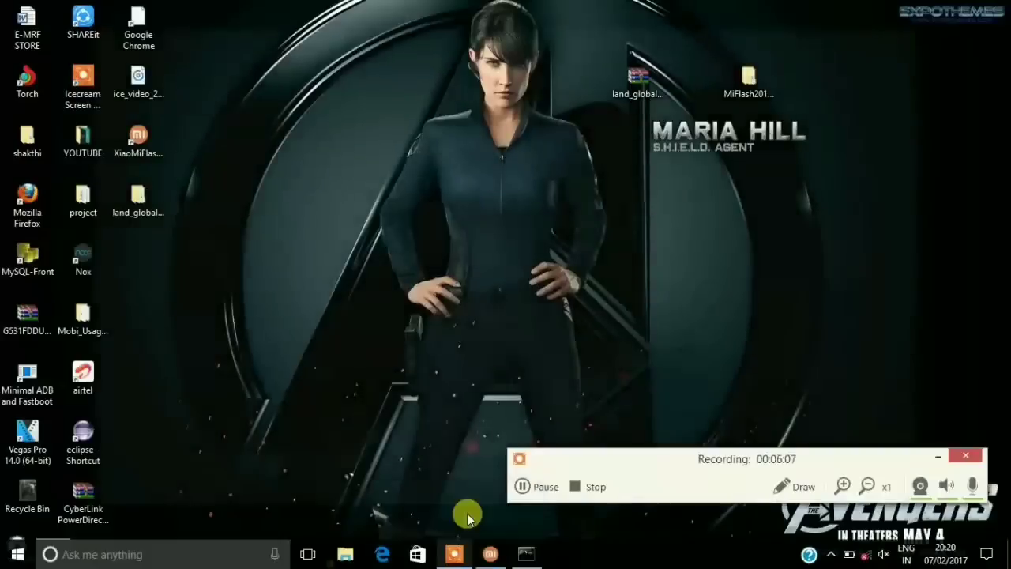
left_click(463, 518)
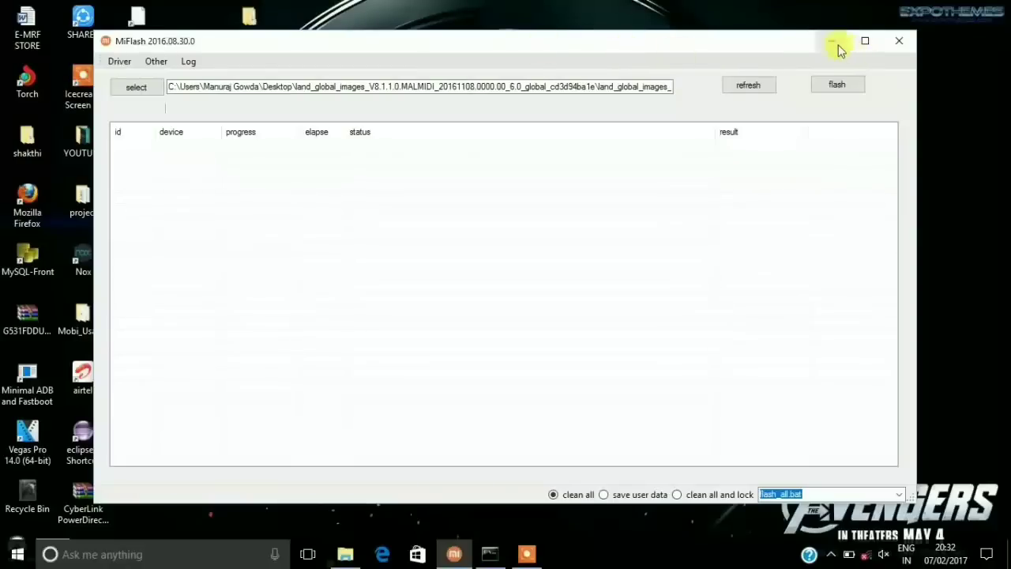
- Minimize MiFlash, examine the contents of the inner Qualcomm Driver V1.0.79 folder from the desktop, and minimize the folder window
left_click(838, 45)
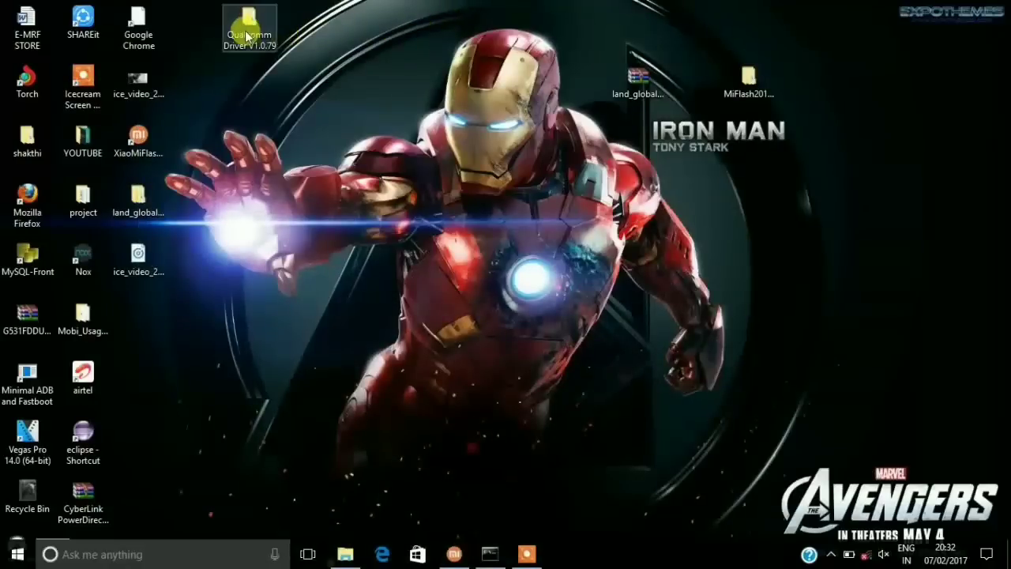
double_click(261, 36)
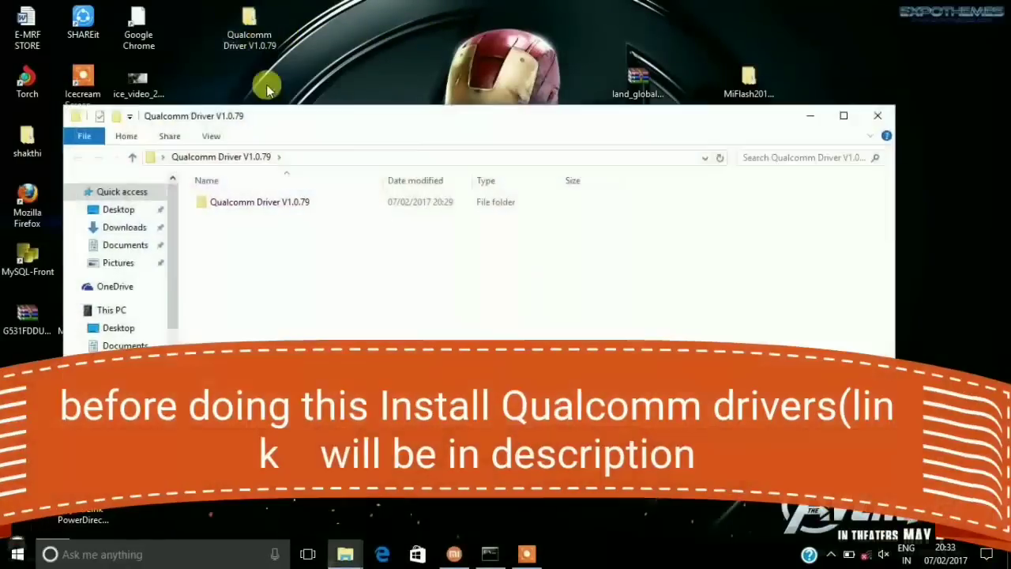
double_click(264, 198)
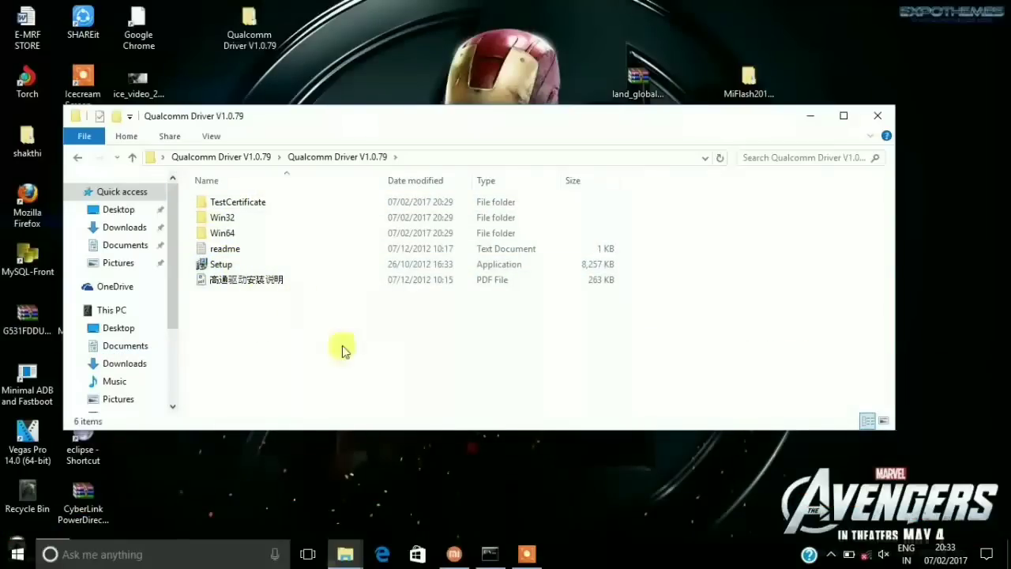
left_click(802, 119)
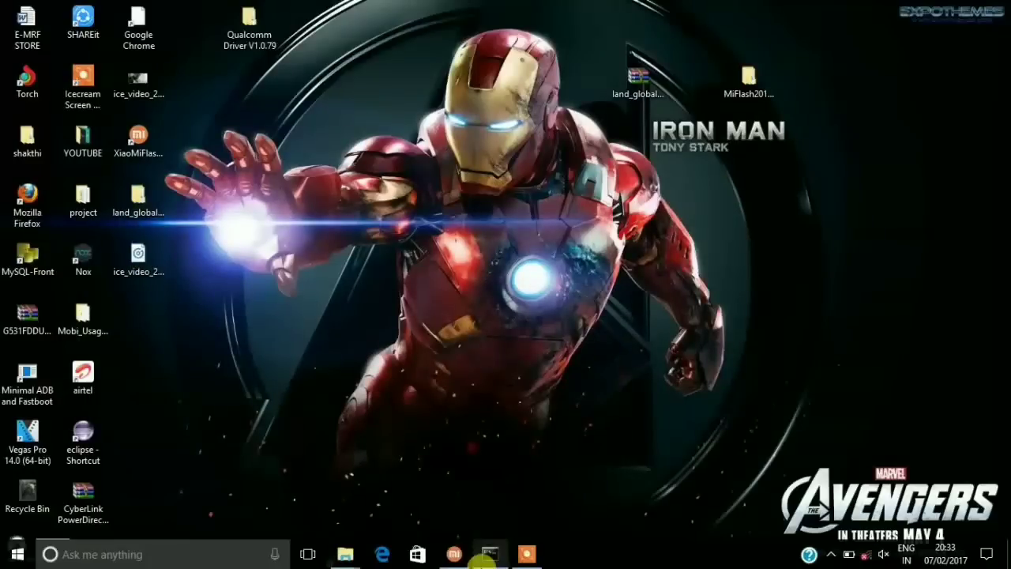
- Return to the Minimal ADB and Fastboot command prompt, run fastboot oem edl again, and minimize it
mouse_move(490, 553)
left_click(488, 494)
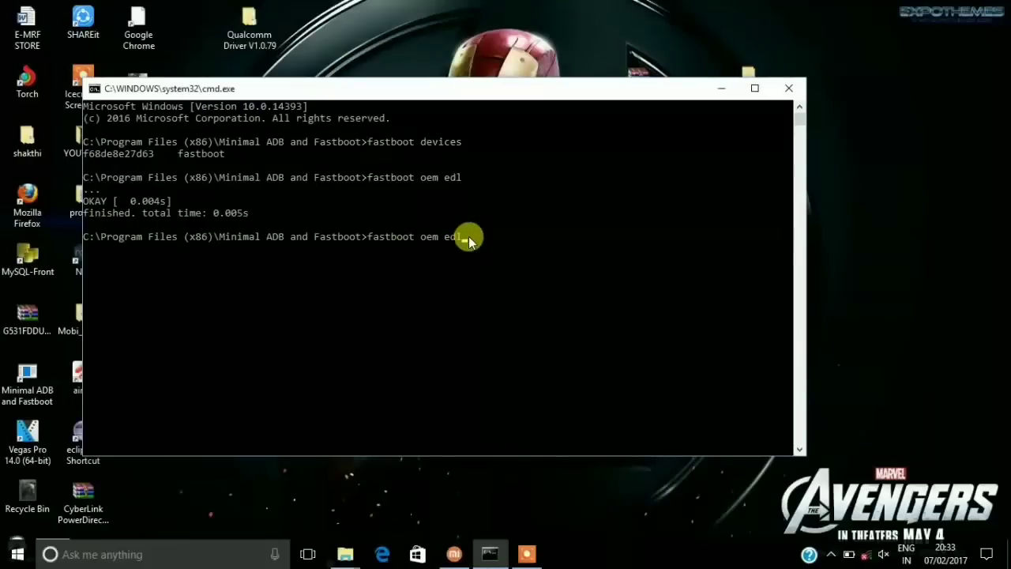
key("Return")
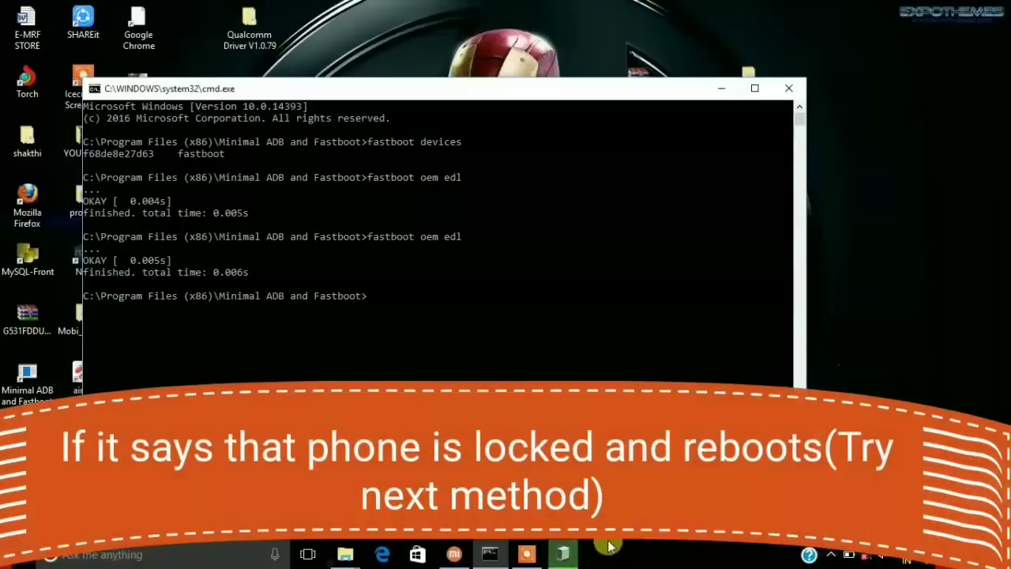
left_click(721, 89)
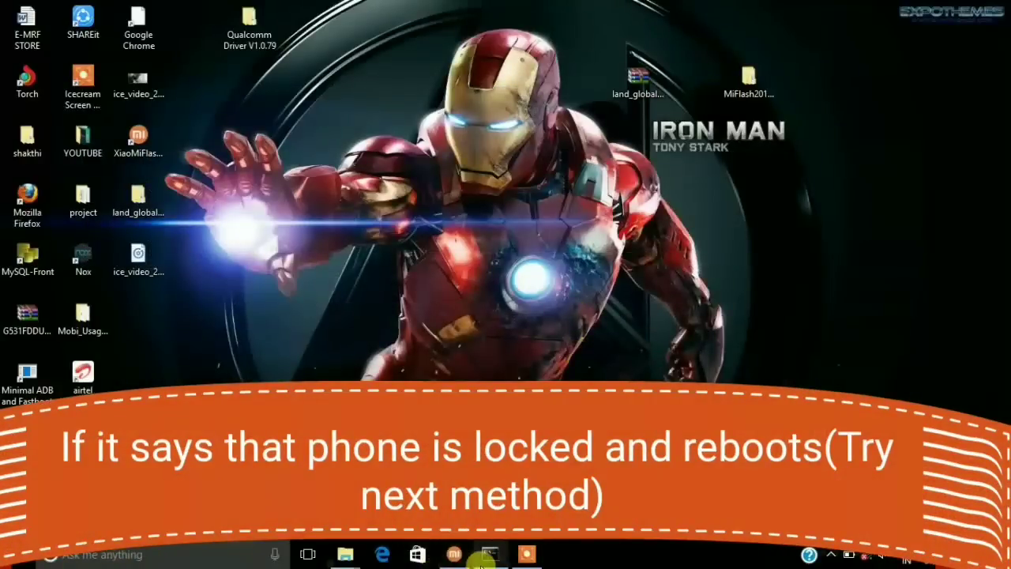
- Switch back to MiFlash, refresh its device list for the phone in download mode, and dismiss the message
left_click(454, 553)
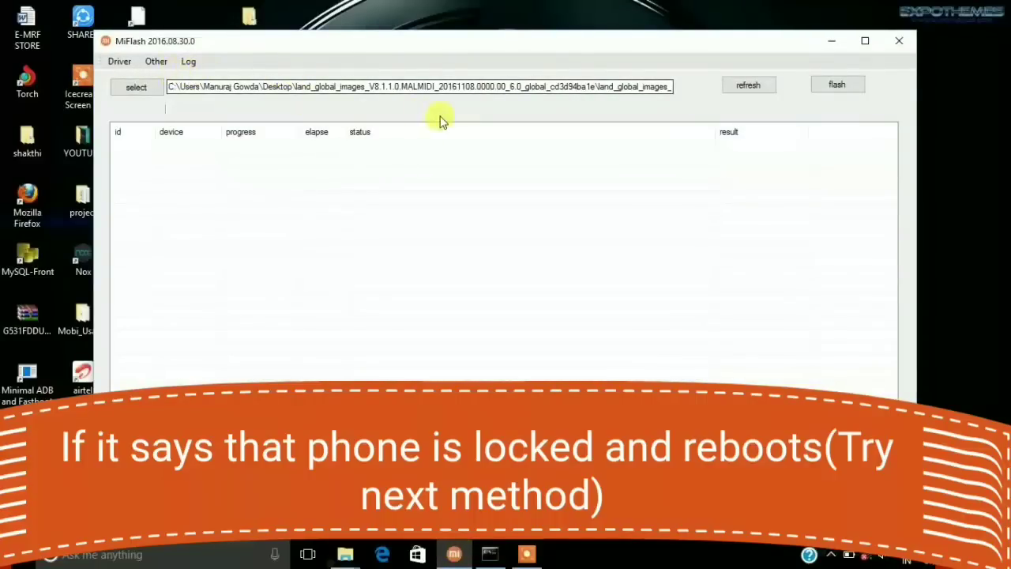
left_click(749, 87)
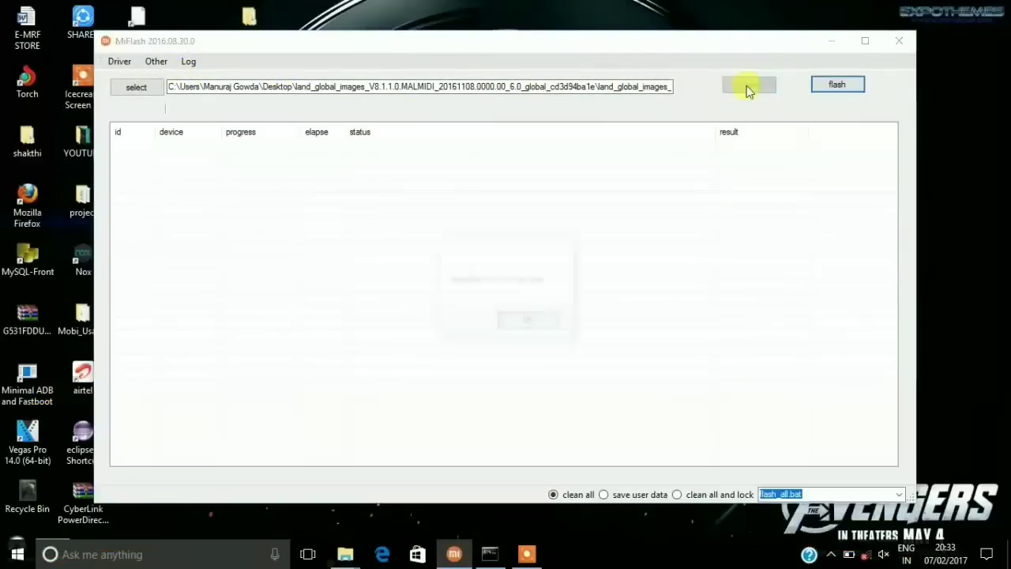
left_click(528, 323)
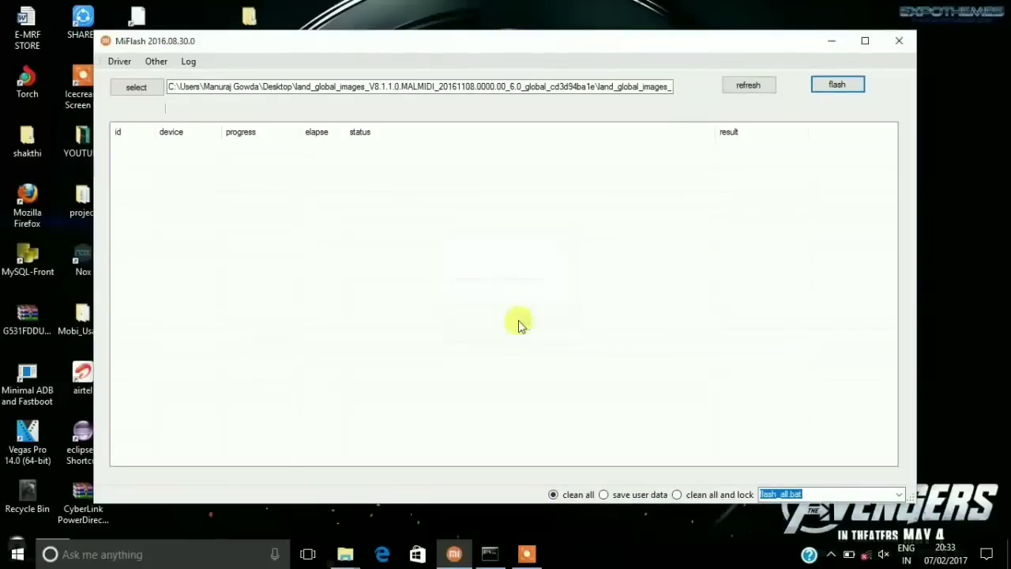